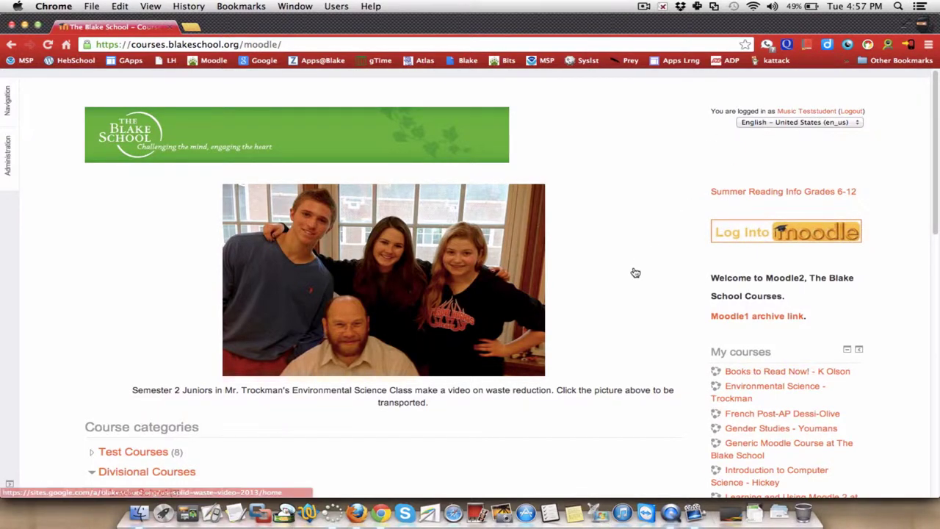
Scroll down the Blake School Moodle front page to the My courses list
{"action": "scroll", "coordinate": [635, 274], "scroll_direction": "down", "scroll_amount": 2}
{"action": "scroll", "coordinate": [635, 273], "scroll_direction": "down", "scroll_amount": 5}
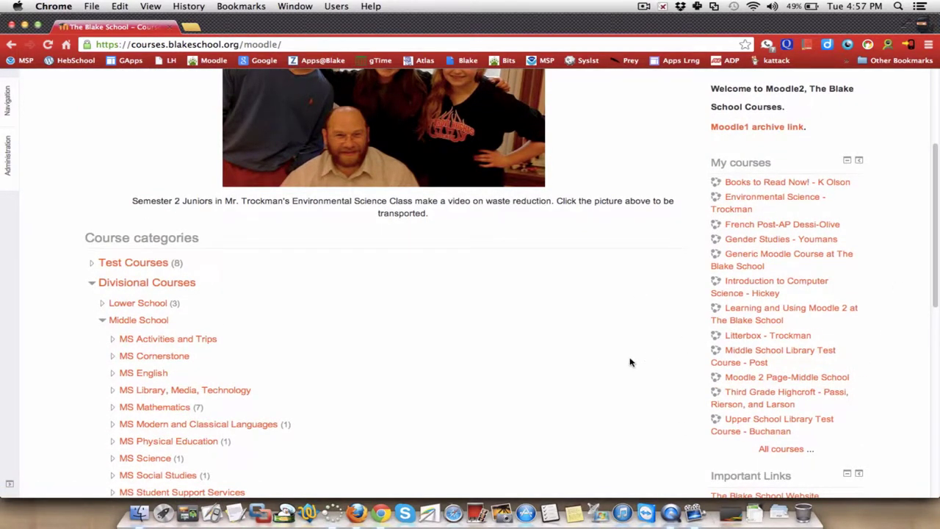
Enter the Generic Moodle Course and look over its Overview and Activities before returning to the top
{"action": "left_click", "coordinate": [745, 257]}
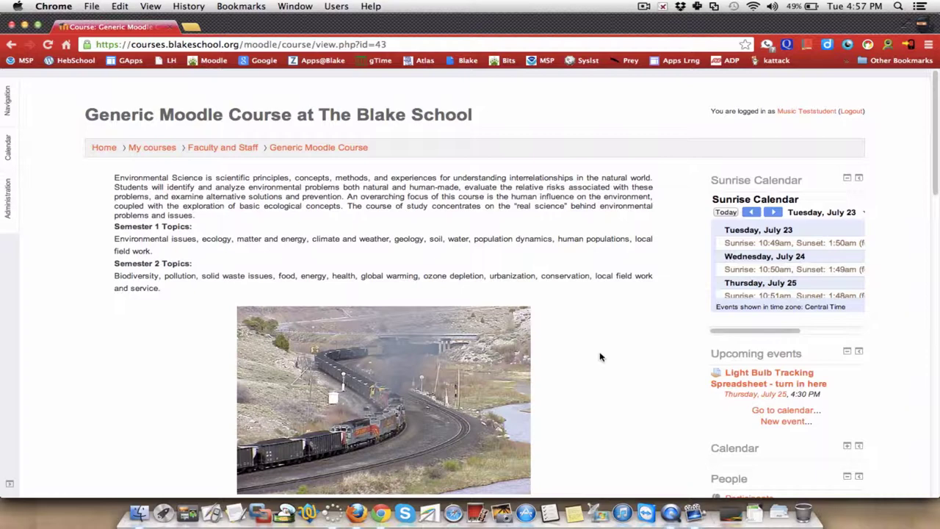
{"action": "scroll", "coordinate": [601, 357], "scroll_direction": "down", "scroll_amount": 3}
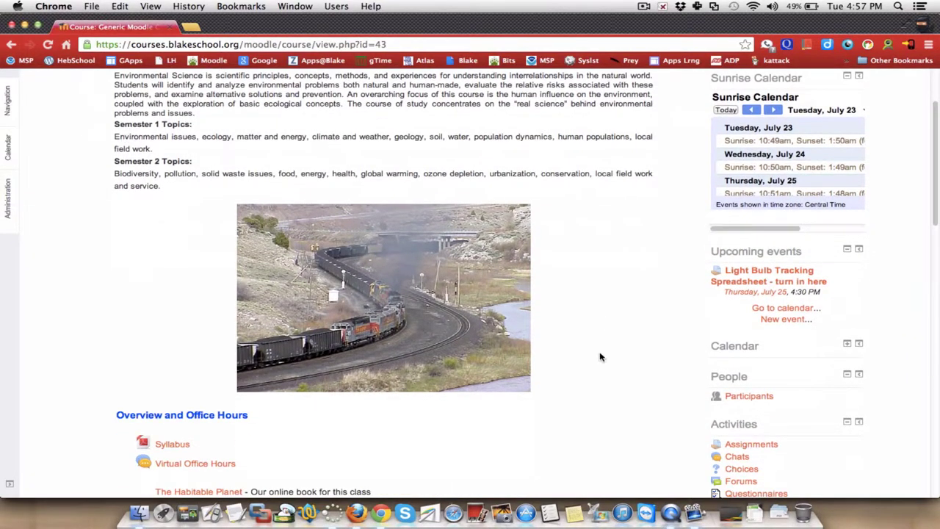
{"action": "scroll", "coordinate": [631, 313], "scroll_direction": "up", "scroll_amount": 3}
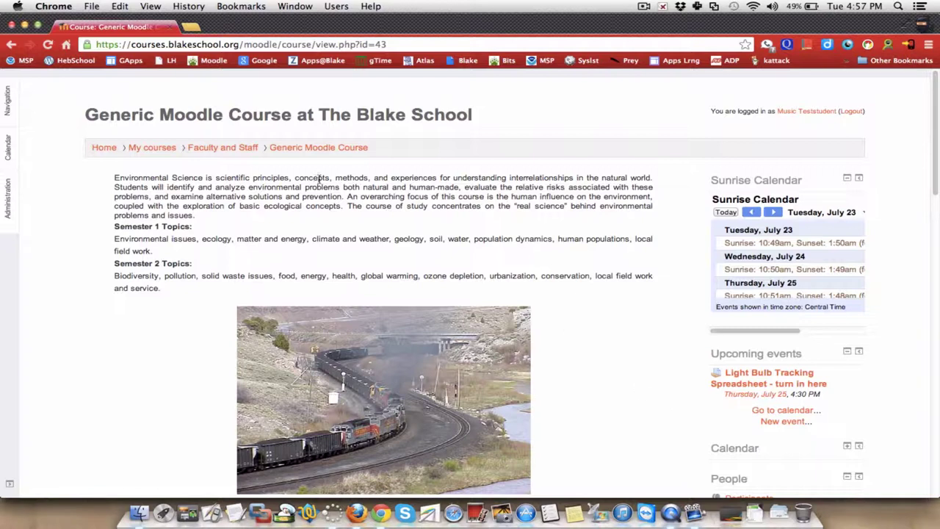
{"action": "left_click", "coordinate": [10, 149]}
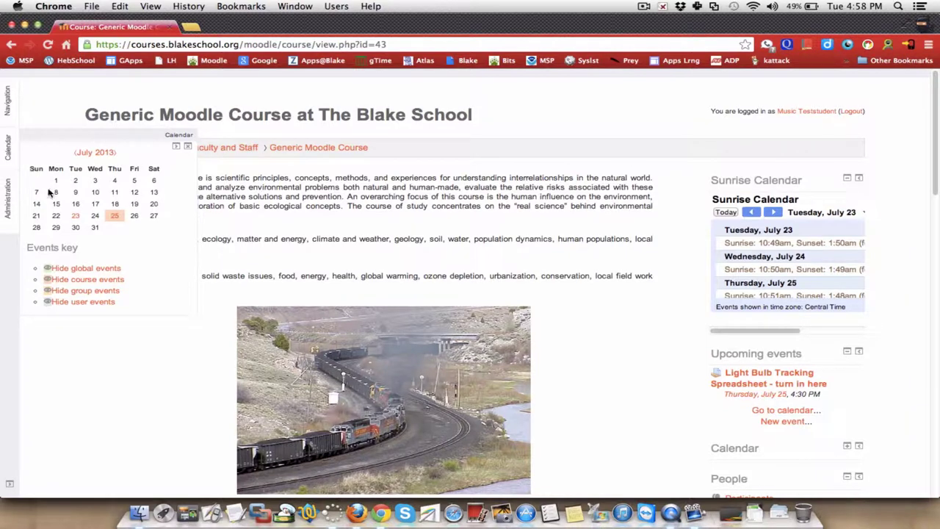
{"action": "mouse_move", "coordinate": [76, 219]}
{"action": "mouse_move", "coordinate": [117, 221]}
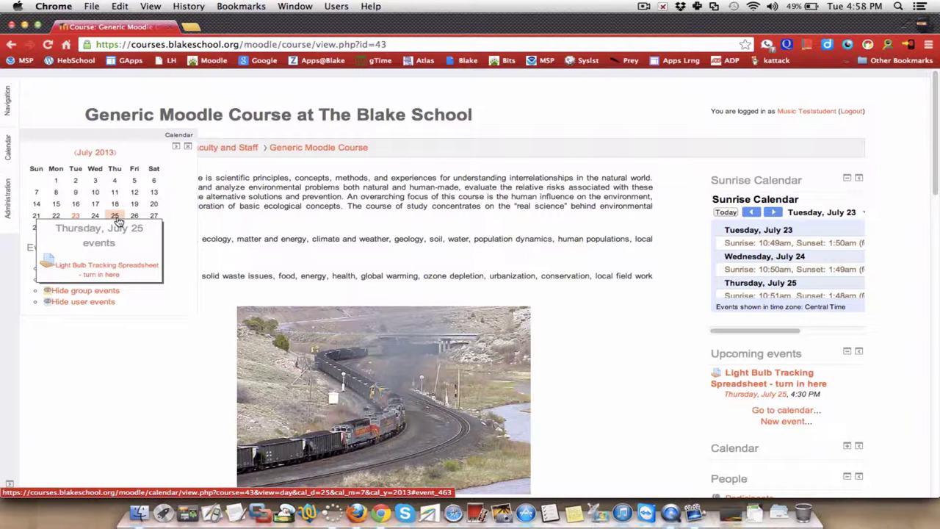
{"action": "left_click", "coordinate": [116, 270]}
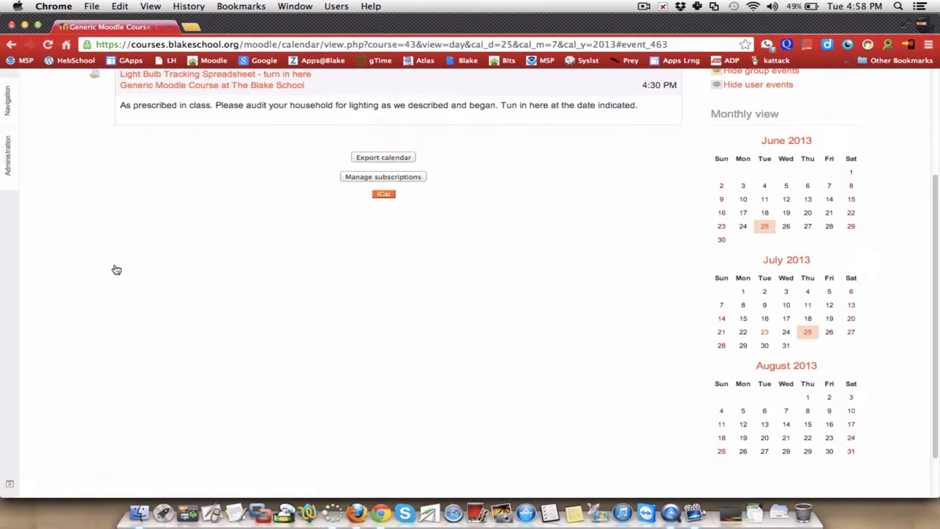
{"action": "scroll", "coordinate": [115, 270], "scroll_direction": "down", "scroll_amount": 2}
{"action": "scroll", "coordinate": [115, 269], "scroll_direction": "up", "scroll_amount": 5}
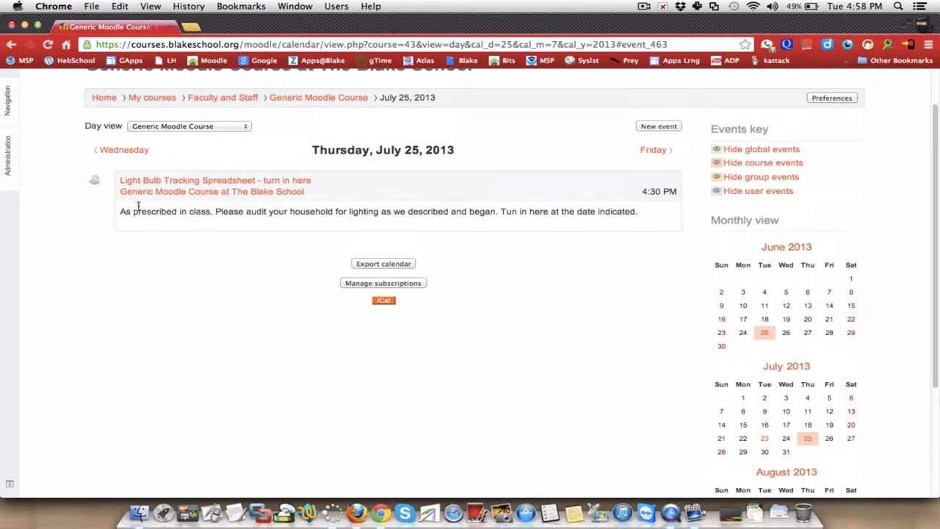
{"action": "left_click", "coordinate": [150, 191]}
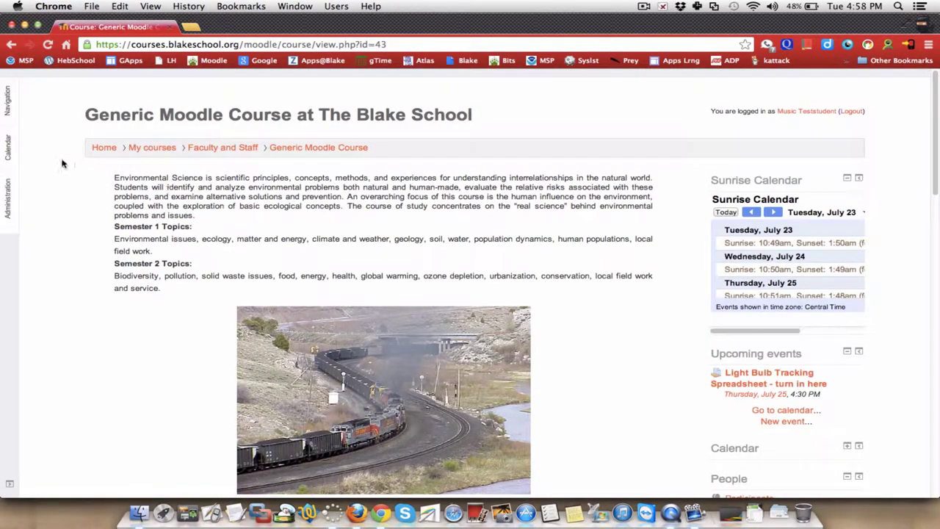
Open 'Light Bulb Tracking Spreadsheet - turn in here' from Upcoming events and view its submission status
{"action": "left_click", "coordinate": [748, 377]}
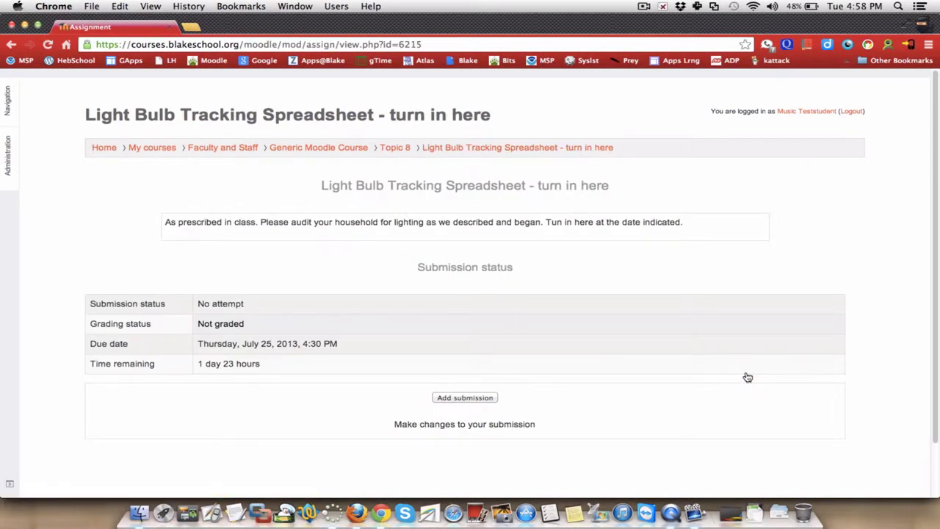
{"action": "scroll", "coordinate": [748, 376], "scroll_direction": "down", "scroll_amount": 2}
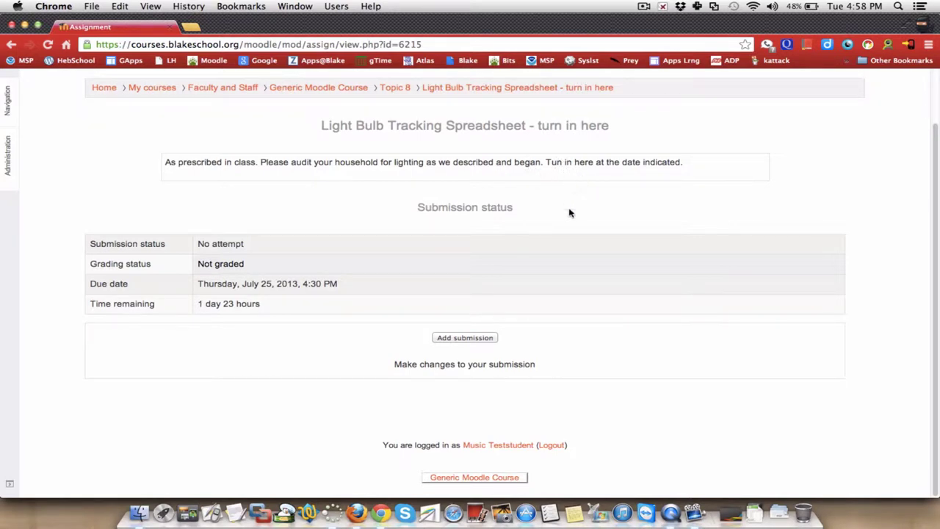
Add Trockman Lighting Data 2013.xlsx from Downloads to the submission and save changes
{"action": "left_click", "coordinate": [466, 339]}
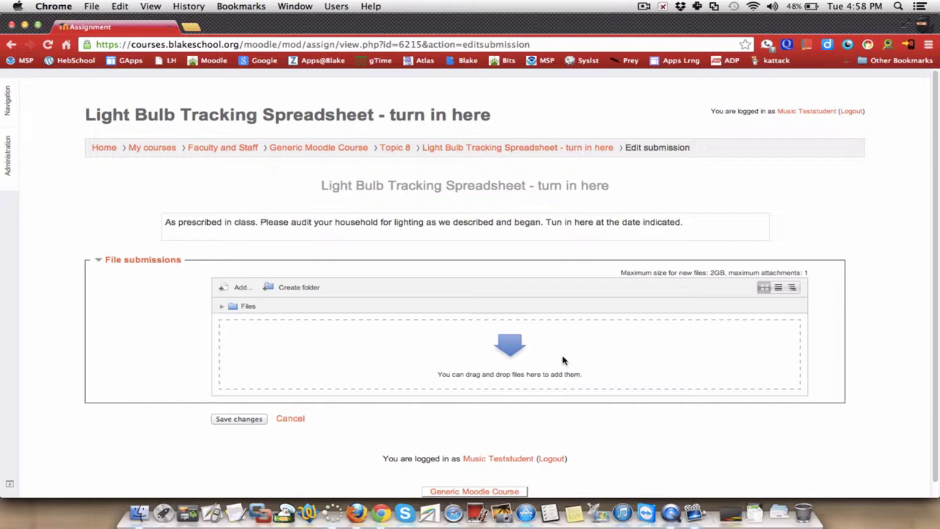
{"action": "left_click", "coordinate": [756, 513]}
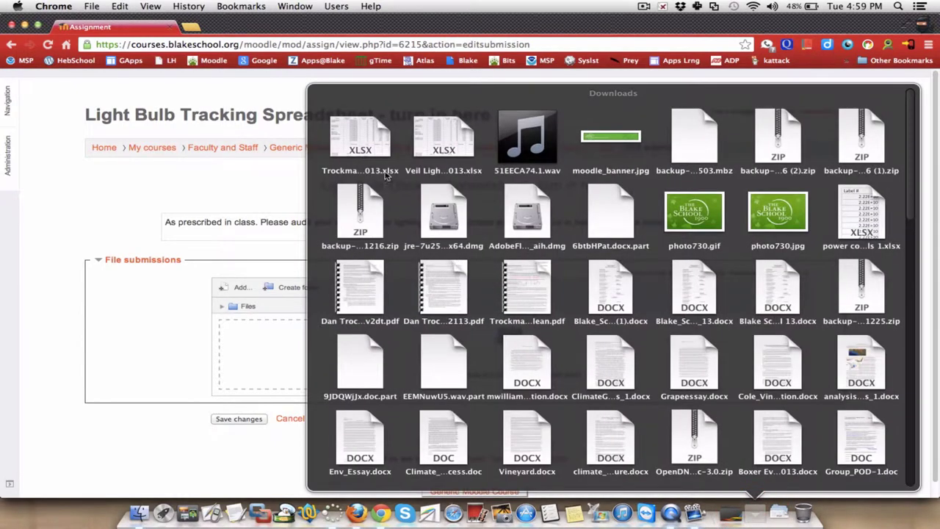
{"action": "left_click_drag", "start_coordinate": [387, 174], "coordinate": [333, 360]}
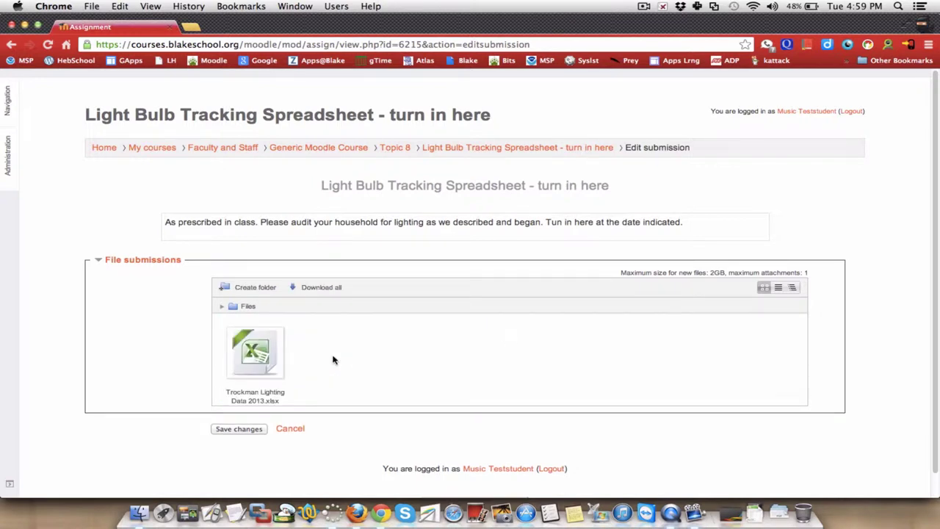
{"action": "left_click", "coordinate": [252, 366]}
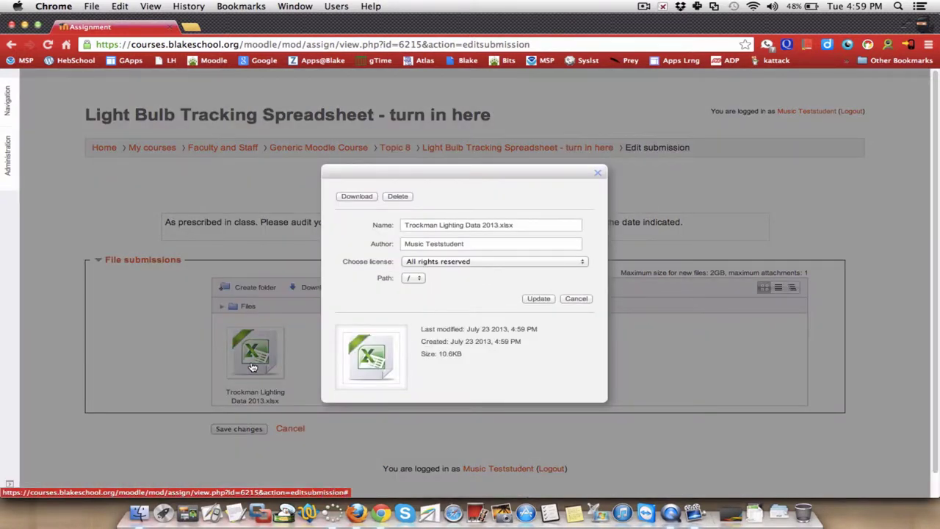
{"action": "left_click", "coordinate": [584, 299]}
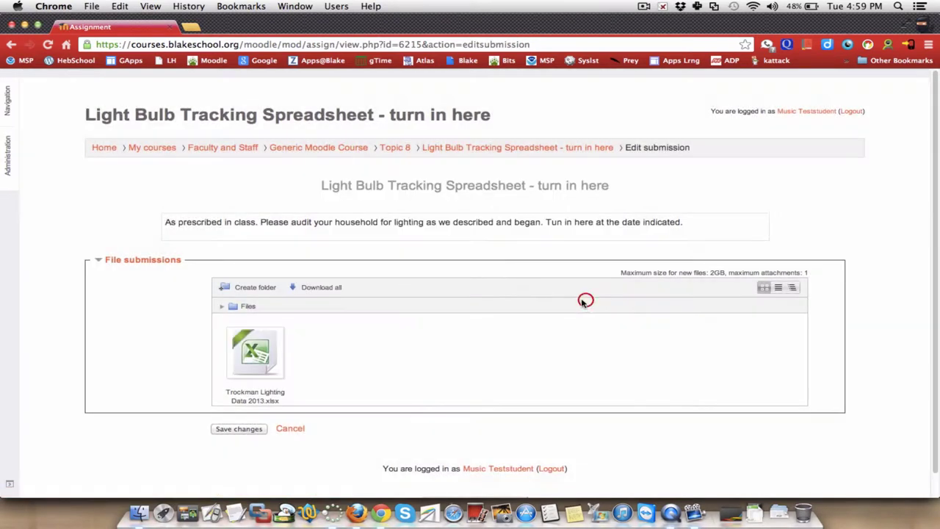
{"action": "left_click", "coordinate": [242, 430]}
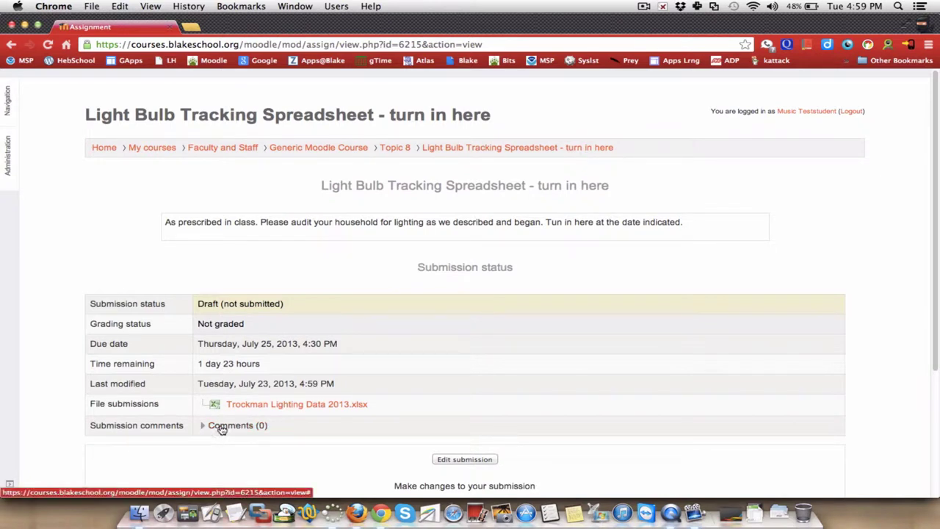
Post the comment 'i really liked finding every bulb in my house…', adding the parents' savings interest
{"action": "left_click", "coordinate": [221, 428]}
{"action": "left_click", "coordinate": [229, 444]}
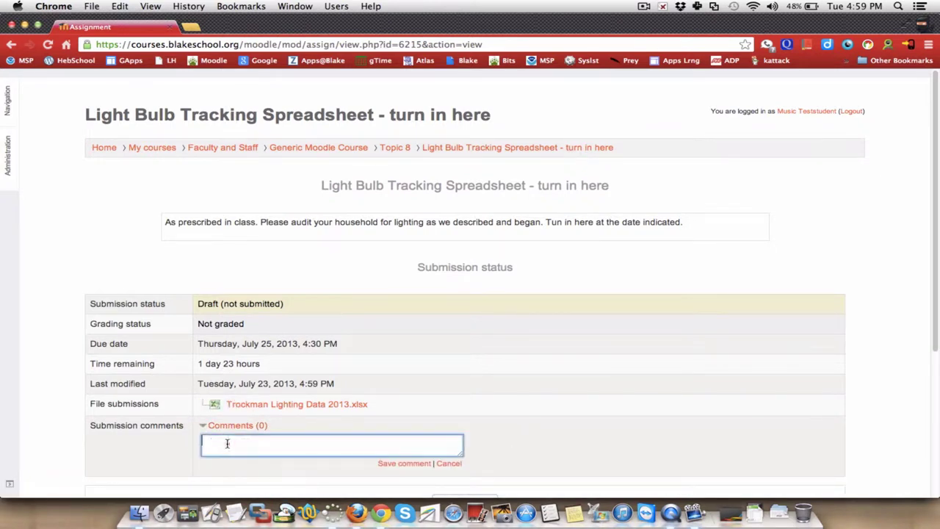
{"action": "type", "text": "i really liked dinding every bulb in my "}
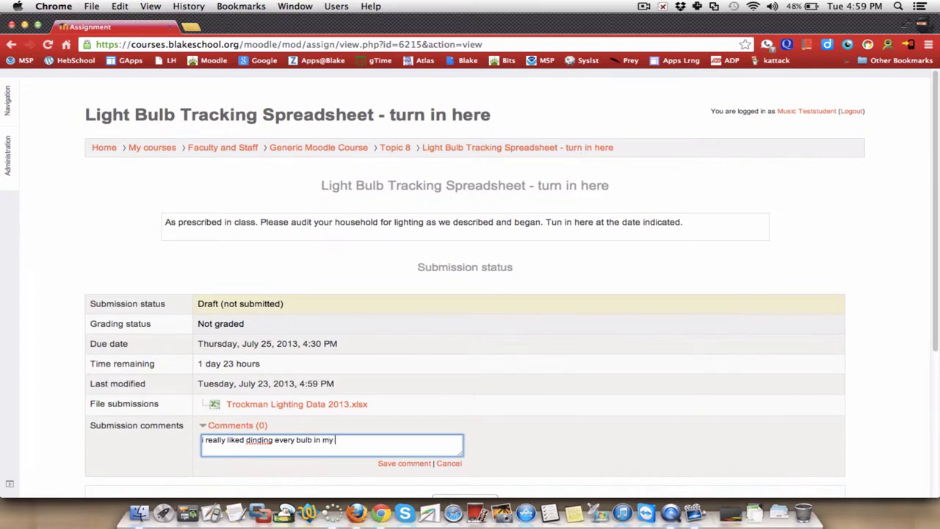
{"action": "type", "text": "house. I did not know we had that"}
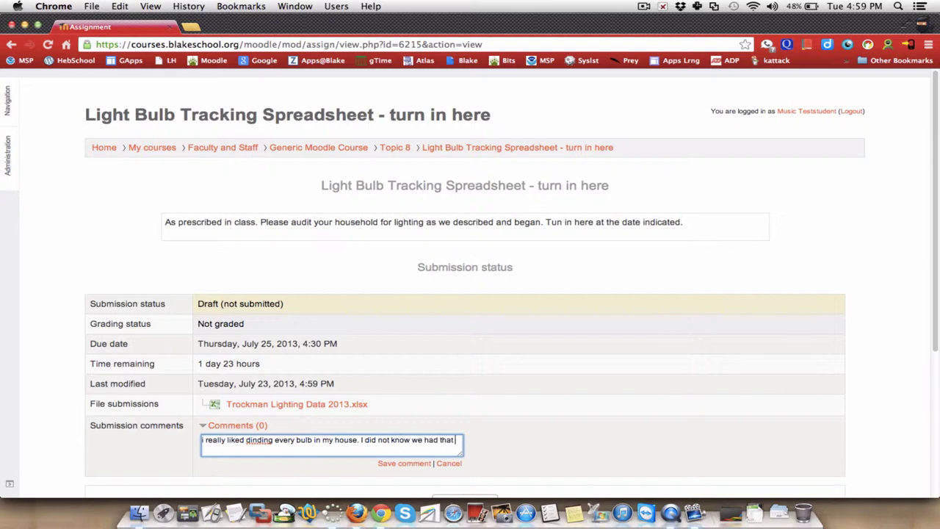
{"action": "type", "text": " many."}
{"action": "left_click", "coordinate": [251, 440]}
{"action": "key", "text": "BackSpace"}
{"action": "type", "text": "f"}
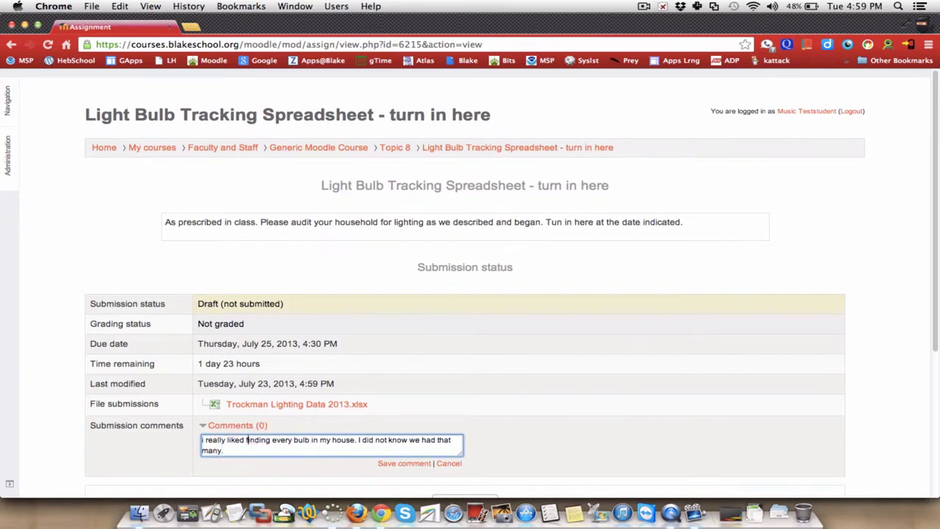
{"action": "left_click", "coordinate": [242, 449]}
{"action": "type", "text": "My parents are interested in finding our"}
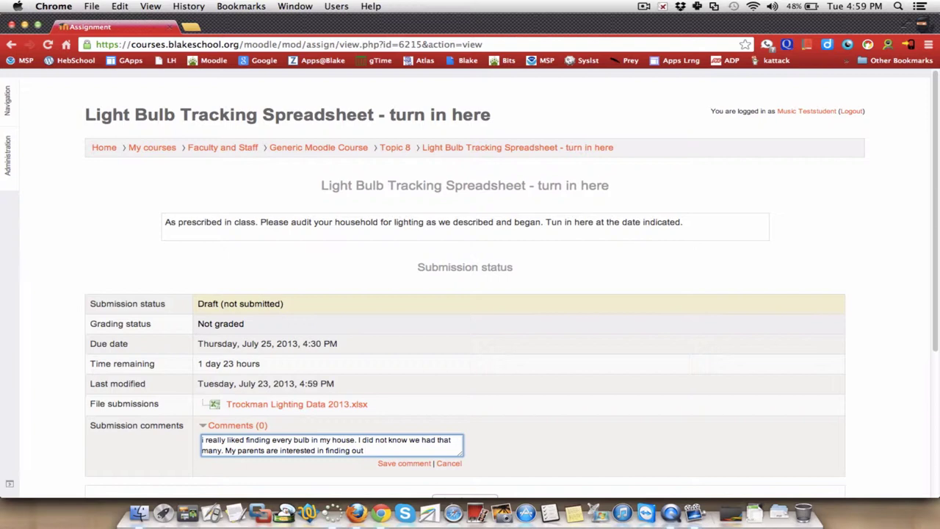
{"action": "type", "text": " what we can save."}
{"action": "scroll", "coordinate": [314, 464], "scroll_direction": "down", "scroll_amount": 3}
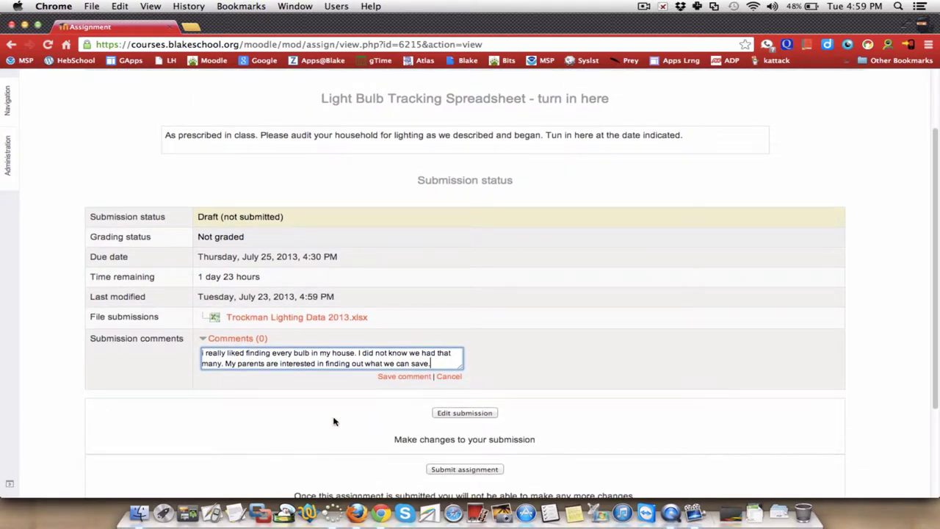
{"action": "left_click", "coordinate": [397, 377]}
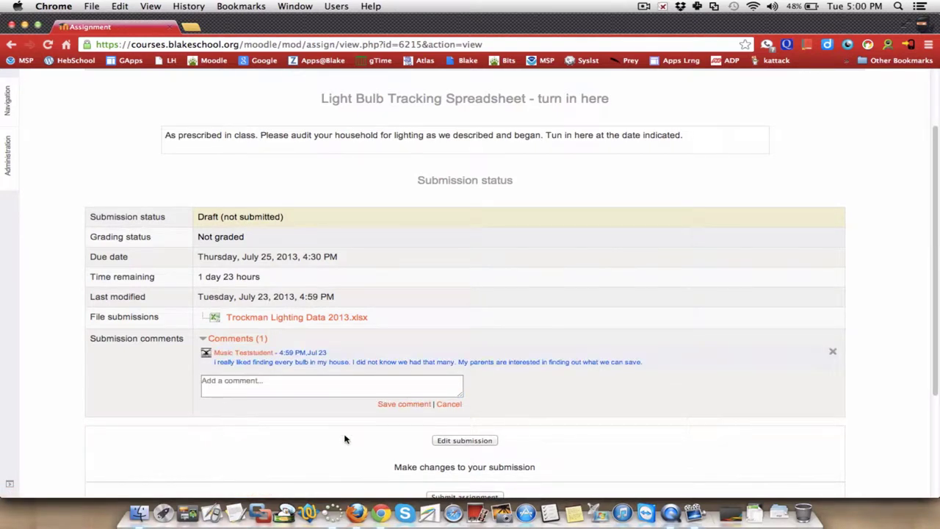
Submit the Light Bulb Tracking Spreadsheet assignment and confirm with Continue
{"action": "scroll", "coordinate": [390, 463], "scroll_direction": "down", "scroll_amount": 2}
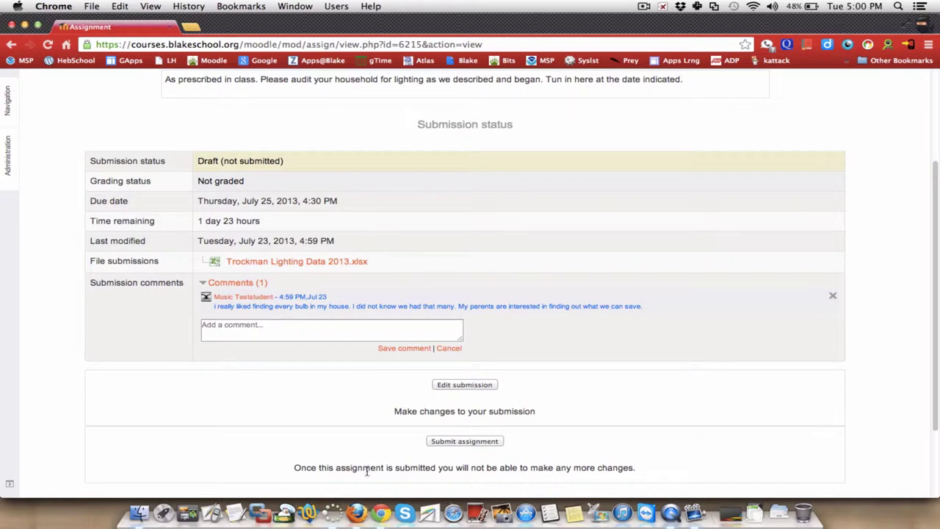
{"action": "left_click_drag", "start_coordinate": [293, 468], "coordinate": [406, 468]}
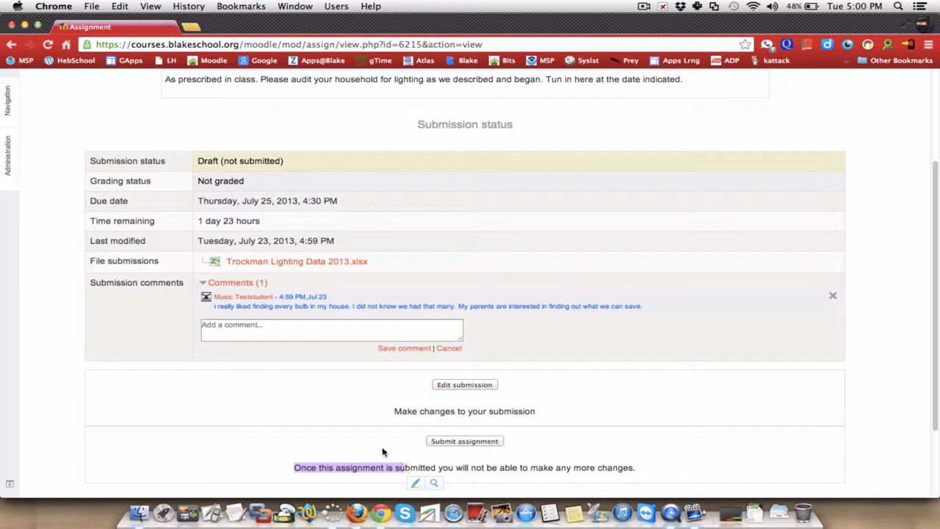
{"action": "left_click", "coordinate": [379, 451]}
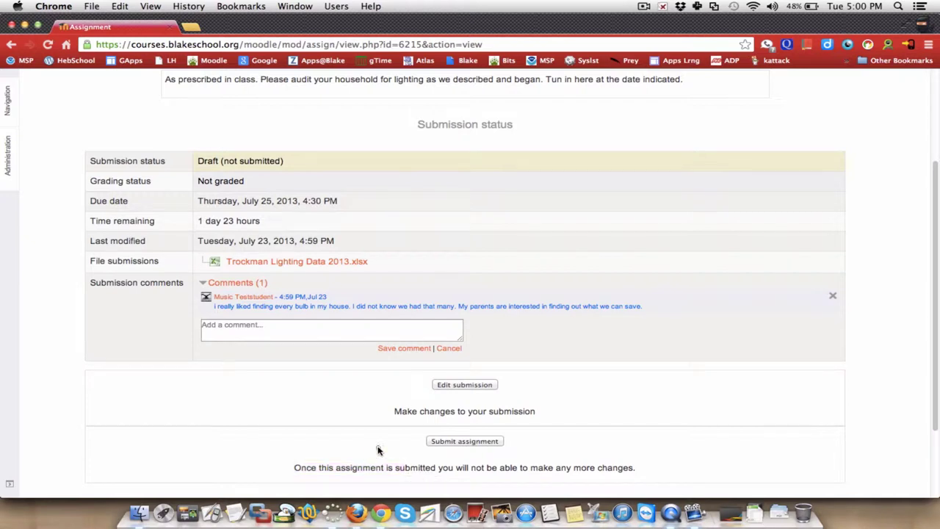
{"action": "left_click", "coordinate": [446, 442]}
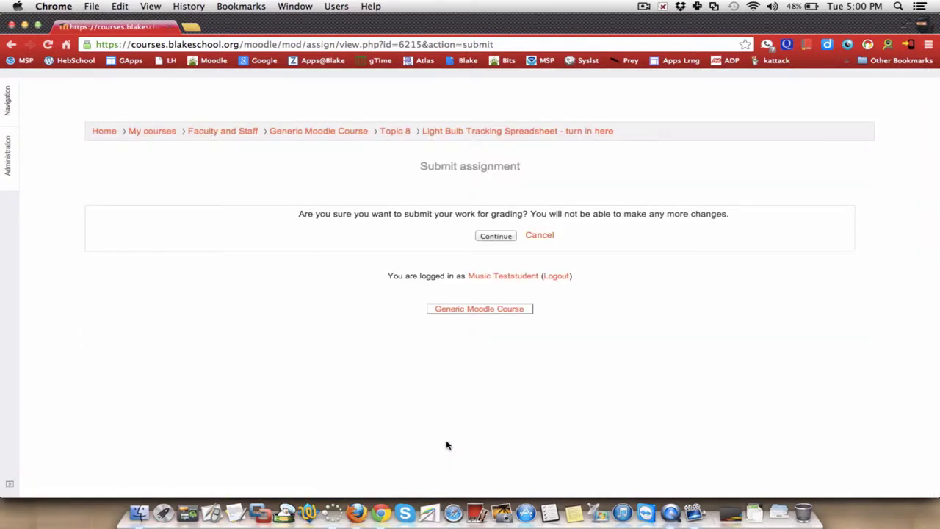
{"action": "left_click", "coordinate": [490, 237]}
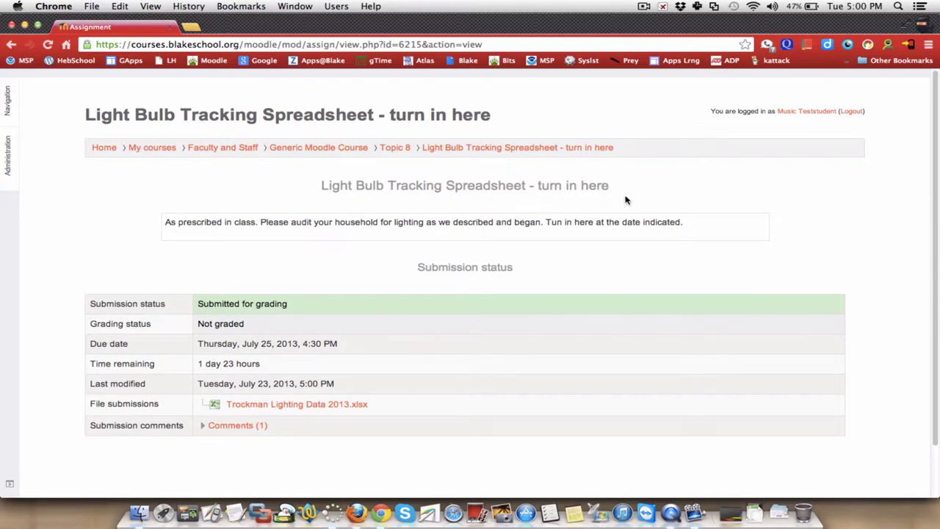
In the teacher's browser, reload the assignment page and go to View/grade all submissions
{"action": "key", "text": "super+Tab"}
{"action": "key", "text": "super+Tab"}
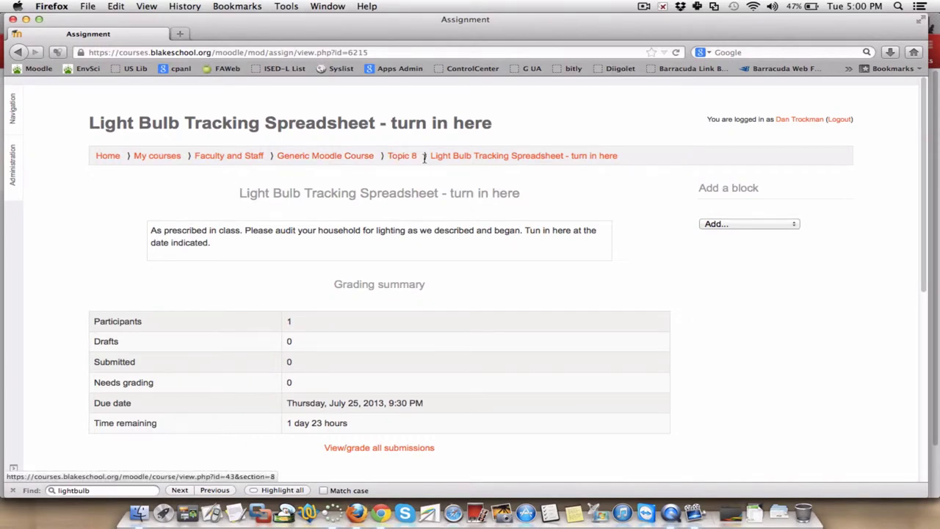
{"action": "left_click", "coordinate": [462, 158]}
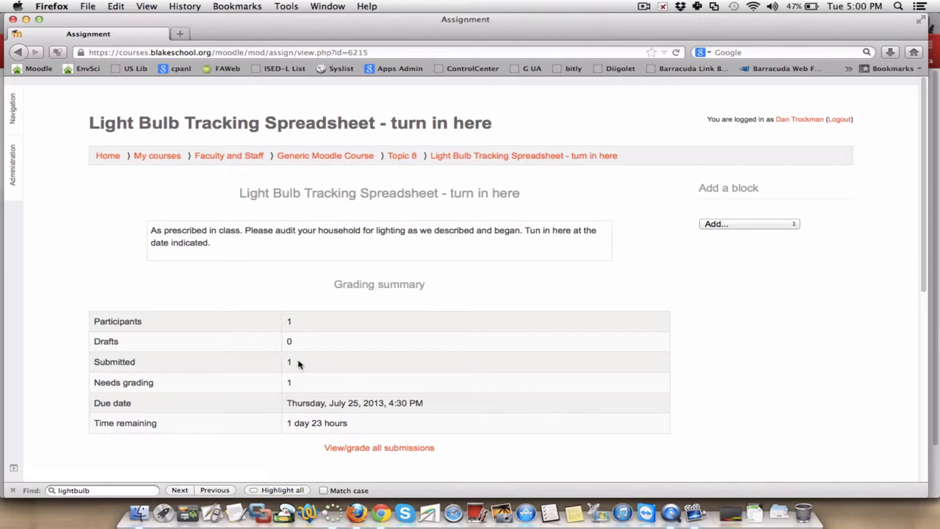
{"action": "scroll", "coordinate": [256, 437], "scroll_direction": "down", "scroll_amount": 4}
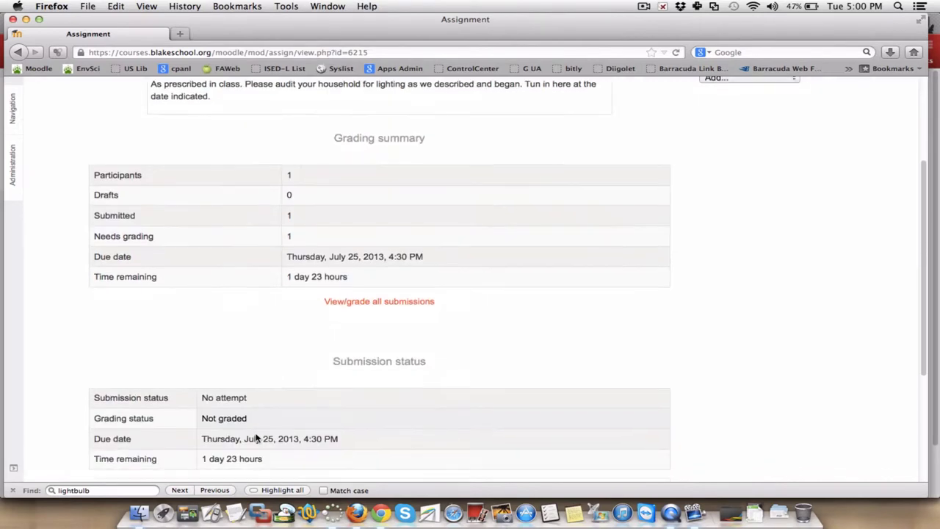
{"action": "scroll", "coordinate": [256, 438], "scroll_direction": "down", "scroll_amount": 4}
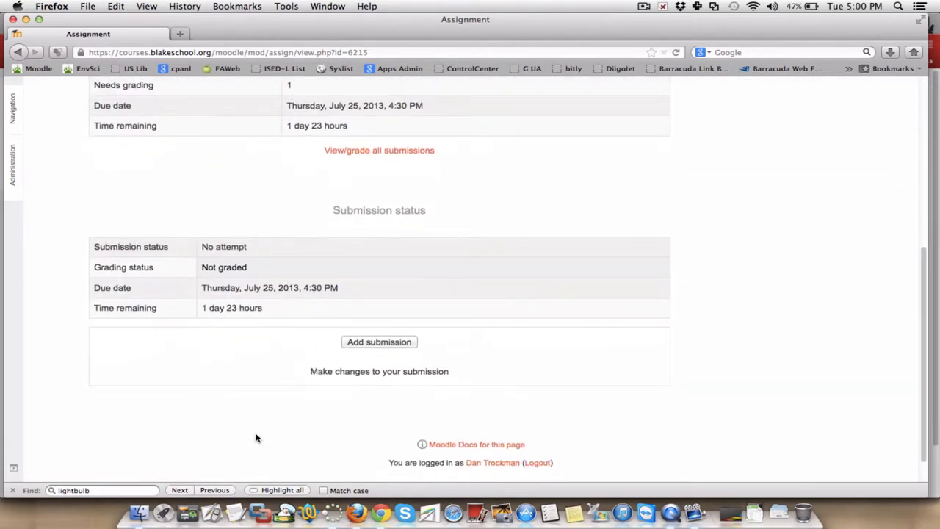
{"action": "scroll", "coordinate": [256, 438], "scroll_direction": "up", "scroll_amount": 2}
{"action": "left_click", "coordinate": [375, 243]}
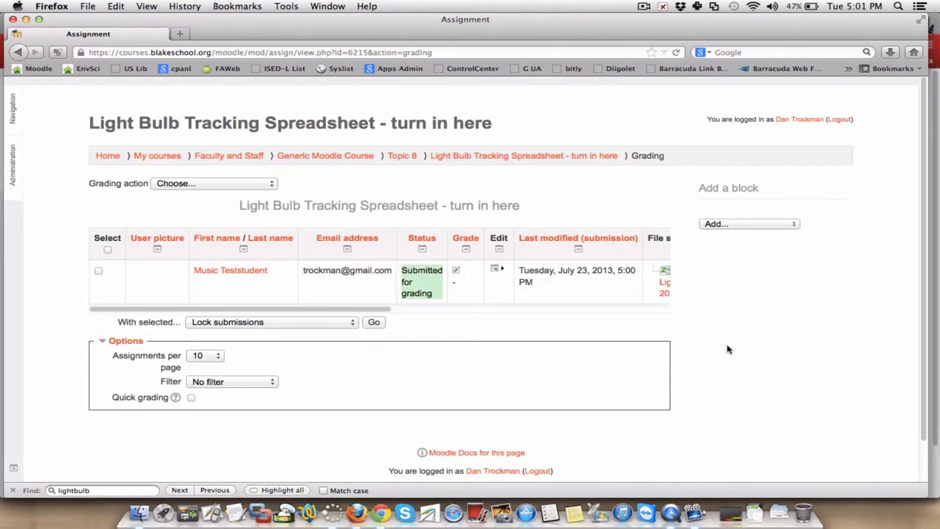
Keep 10 assignments per page and scroll the grading table right to File submissions
{"action": "scroll", "coordinate": [728, 350], "scroll_direction": "down", "scroll_amount": 1}
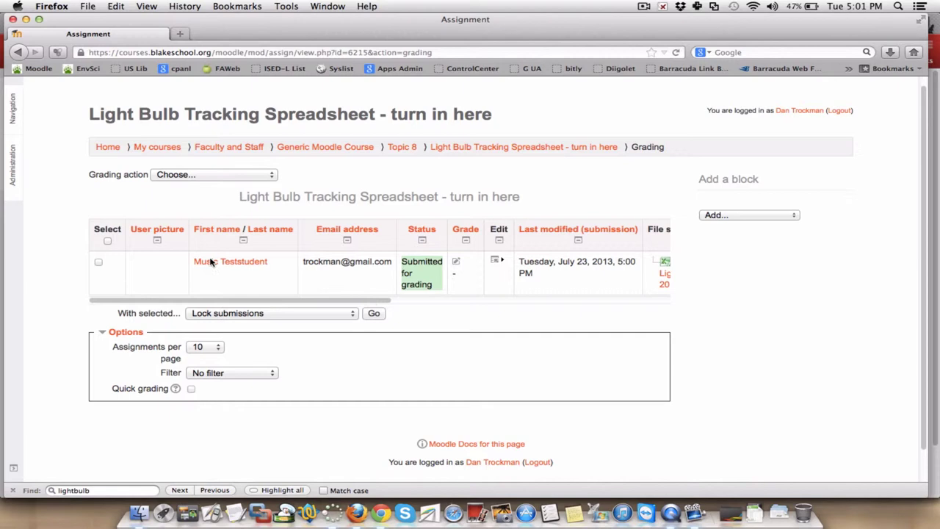
{"action": "left_click", "coordinate": [207, 348]}
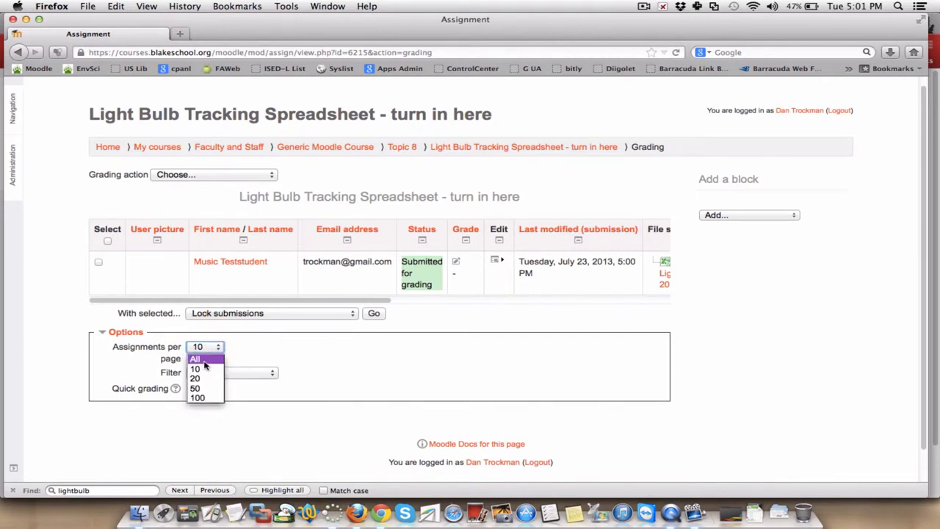
{"action": "left_click", "coordinate": [82, 316]}
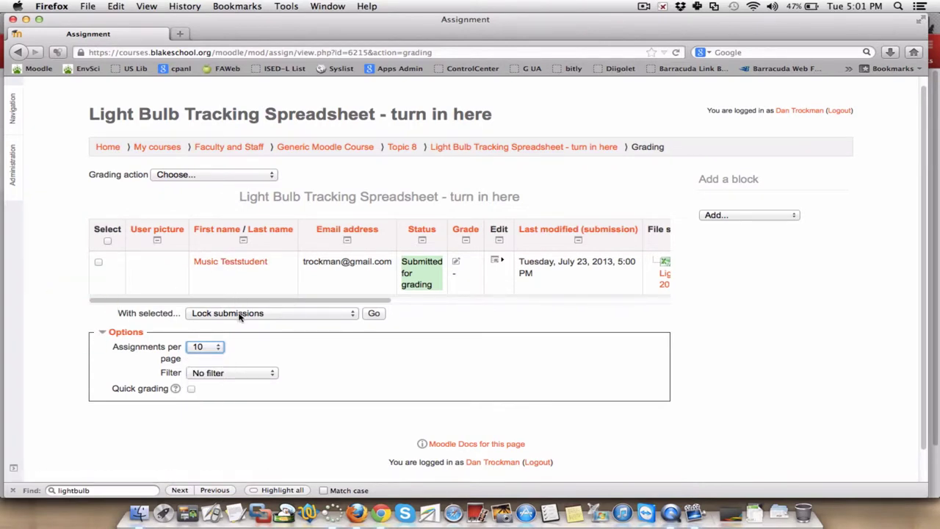
{"action": "left_click_drag", "start_coordinate": [266, 300], "coordinate": [397, 291]}
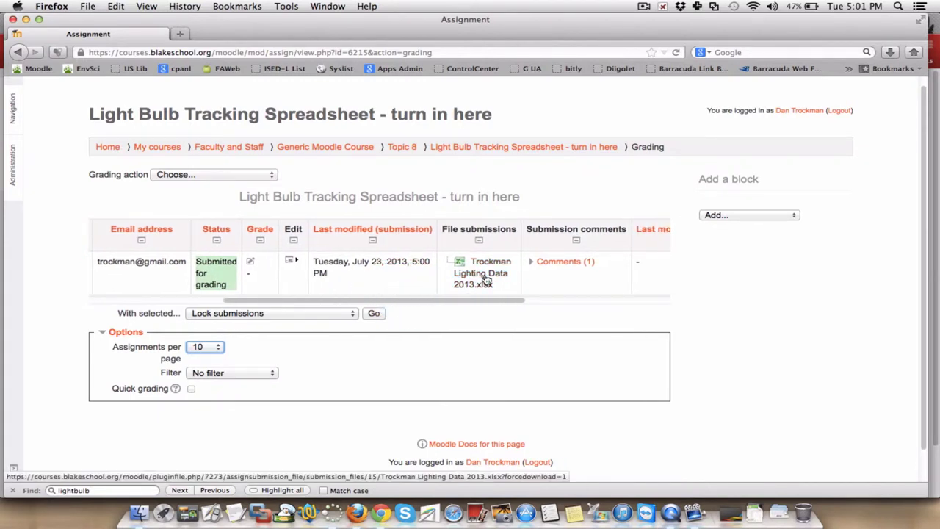
Reply 'I am excited to hear that…', urging a complete, accurate assessment of savings and CO2 reduction
{"action": "left_click_drag", "start_coordinate": [483, 301], "coordinate": [623, 294]}
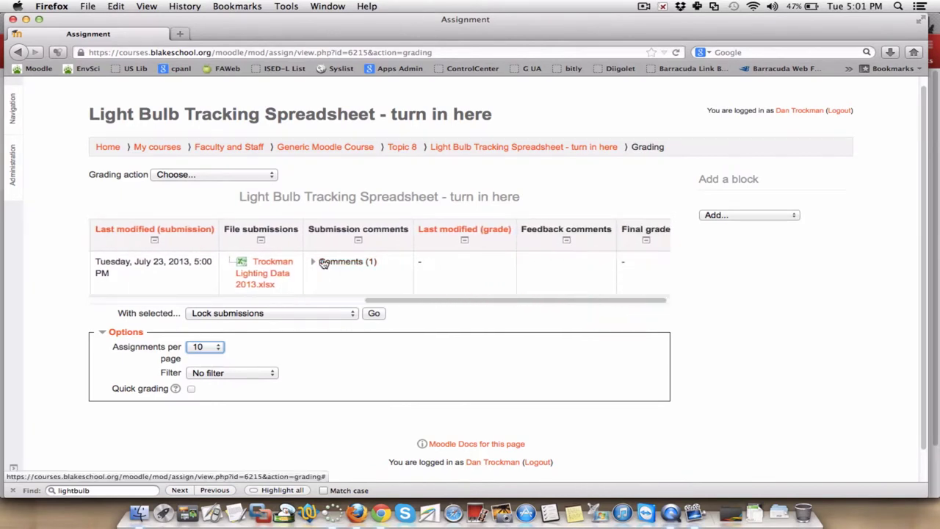
{"action": "left_click", "coordinate": [323, 262]}
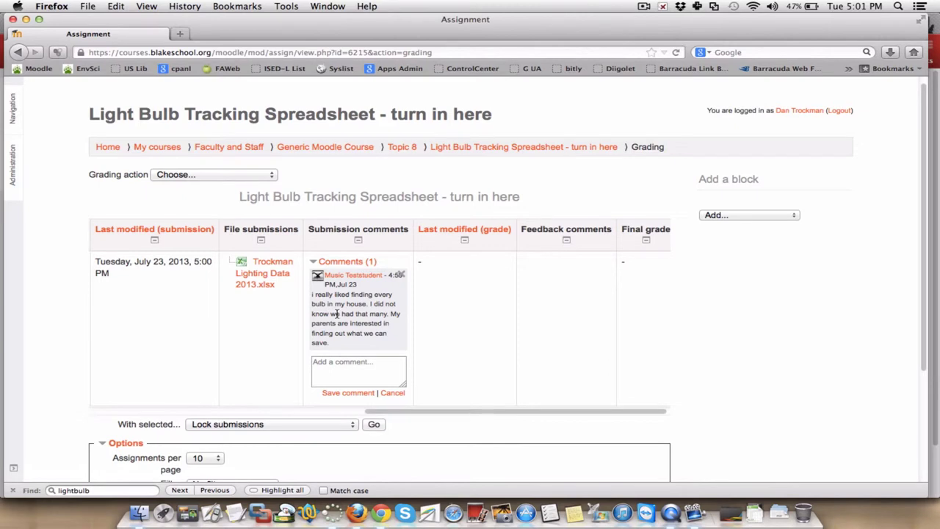
{"action": "left_click", "coordinate": [341, 368]}
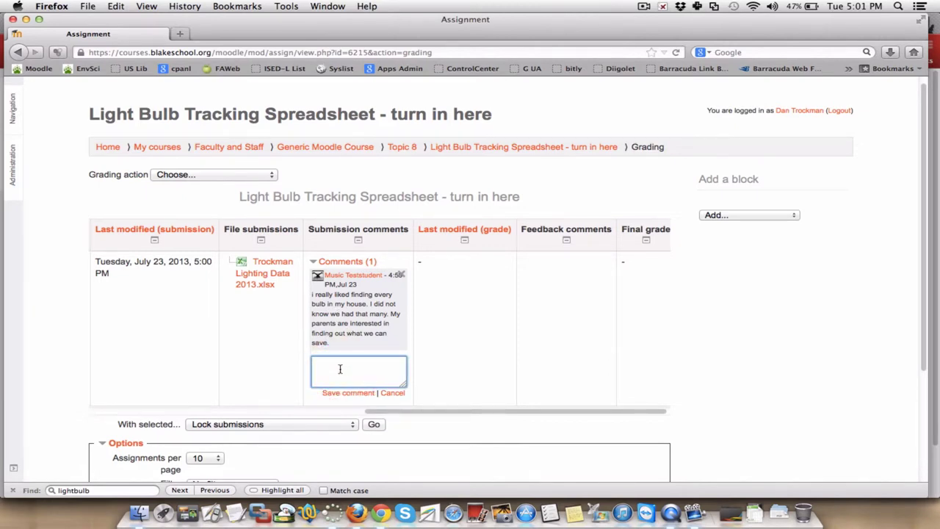
{"action": "type", "text": "I am "}
{"action": "type", "text": "excite"}
{"action": "type", "text": "d to hear that"}
{"action": "type", "text": ". Let your p"}
{"action": "type", "text": "arents know that you"}
{"action": "type", "text": " will make a comple"}
{"action": "type", "text": "te and accurat"}
{"action": "type", "text": "e assessment fo"}
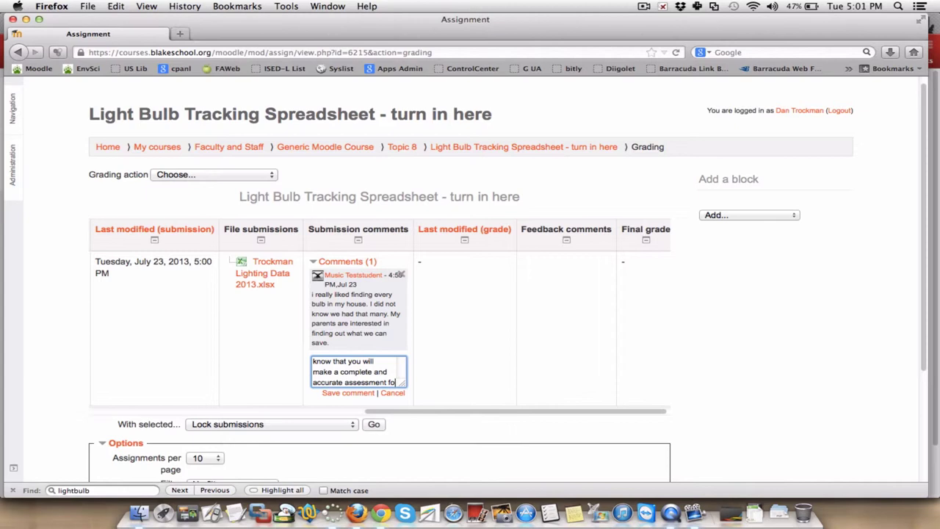
{"action": "key", "text": "BackSpace"}
{"action": "type", "text": "of their"}
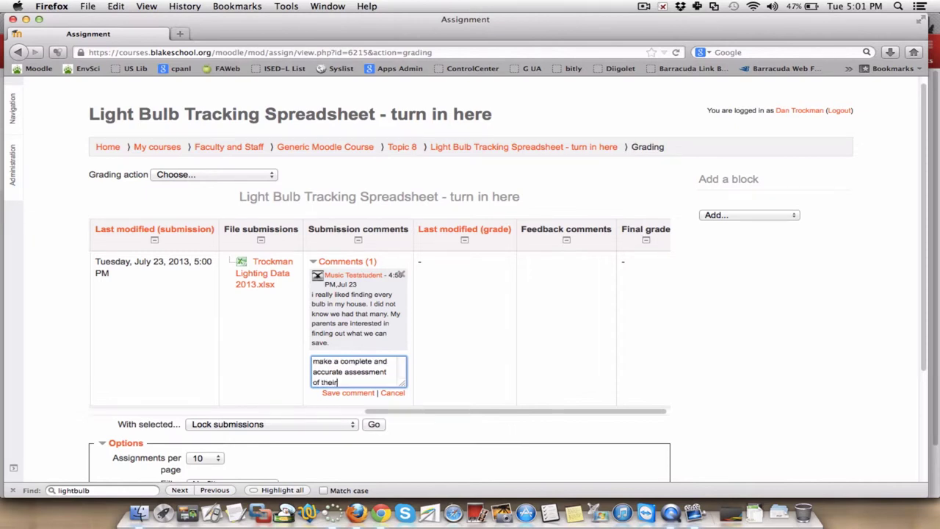
{"action": "type", "text": " potential savings and"}
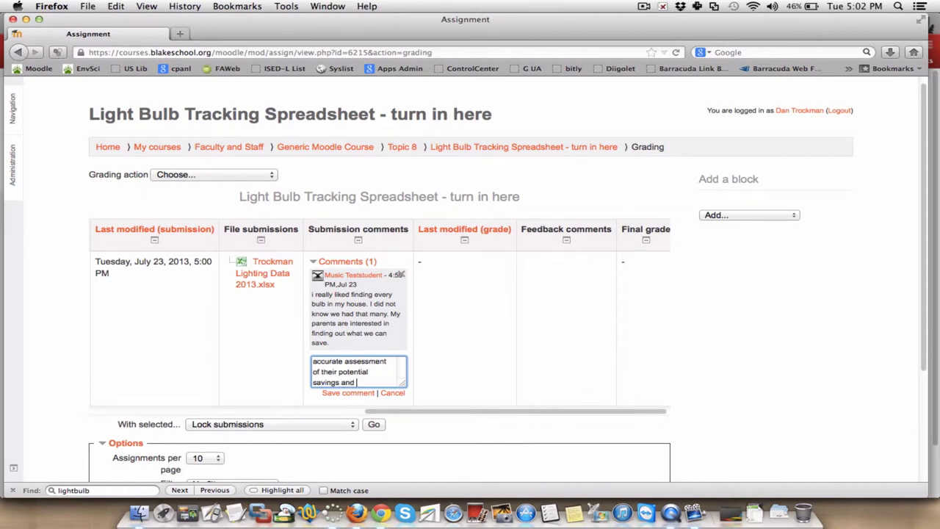
{"action": "type", "text": " how much co"}
{"action": "type", "text": "2 they can reduce."}
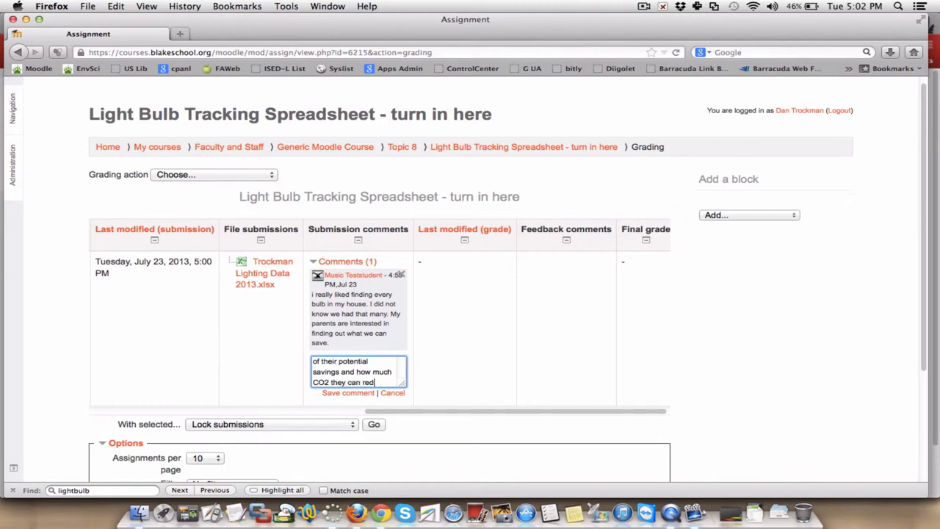
{"action": "left_click", "coordinate": [332, 393]}
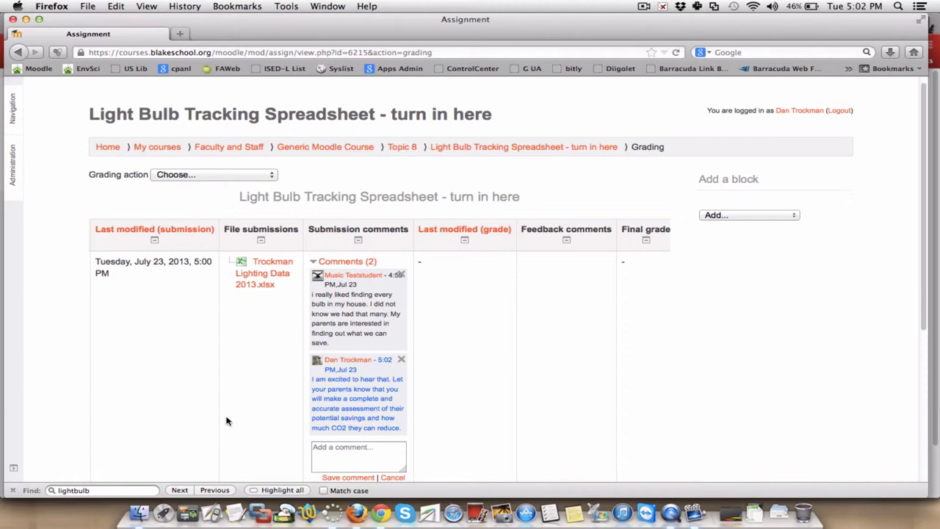
Open the submitted Trockman Lighting Data 2013.xlsx from File submissions in Microsoft Excel
{"action": "scroll", "coordinate": [226, 421], "scroll_direction": "left", "scroll_amount": 5}
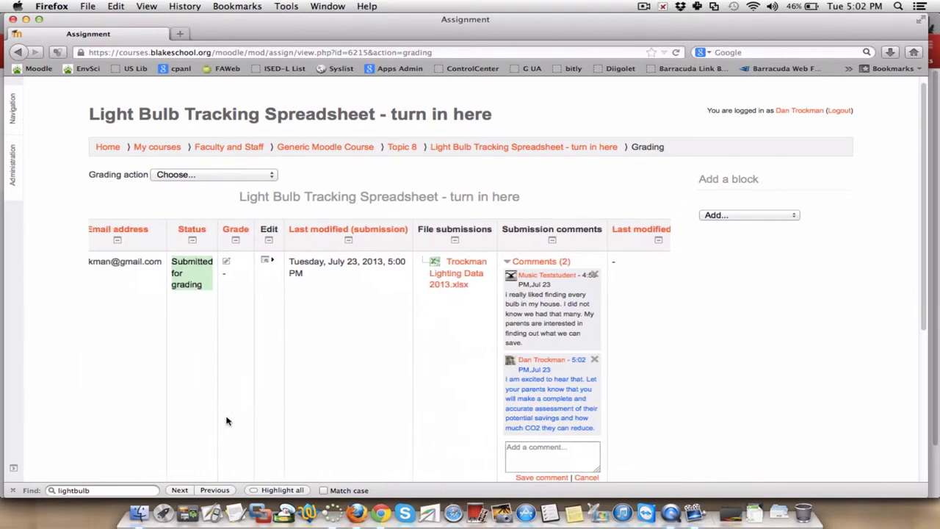
{"action": "scroll", "coordinate": [226, 421], "scroll_direction": "left", "scroll_amount": 3}
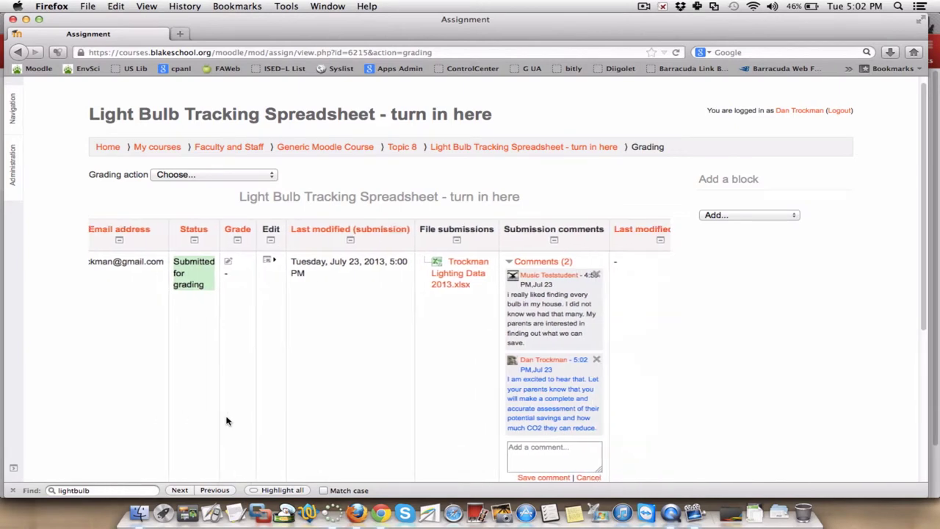
{"action": "left_click", "coordinate": [444, 276]}
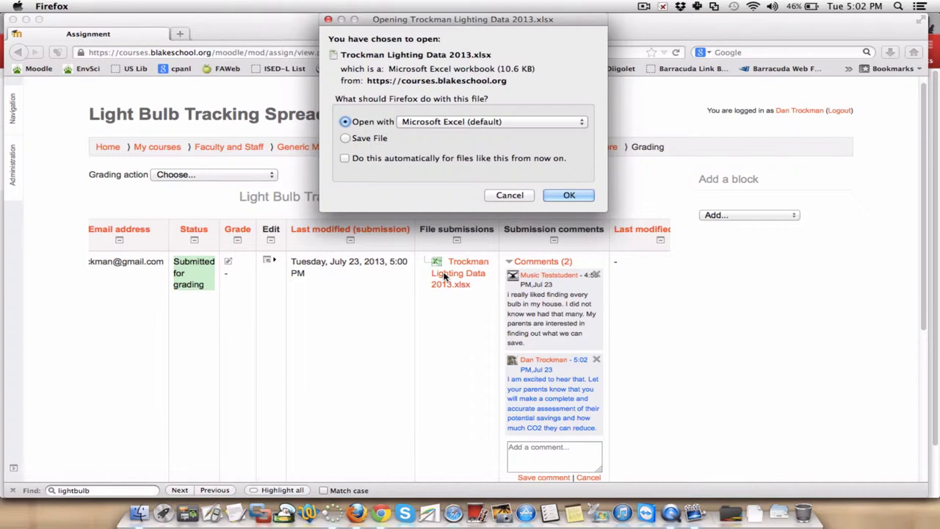
{"action": "left_click", "coordinate": [559, 194]}
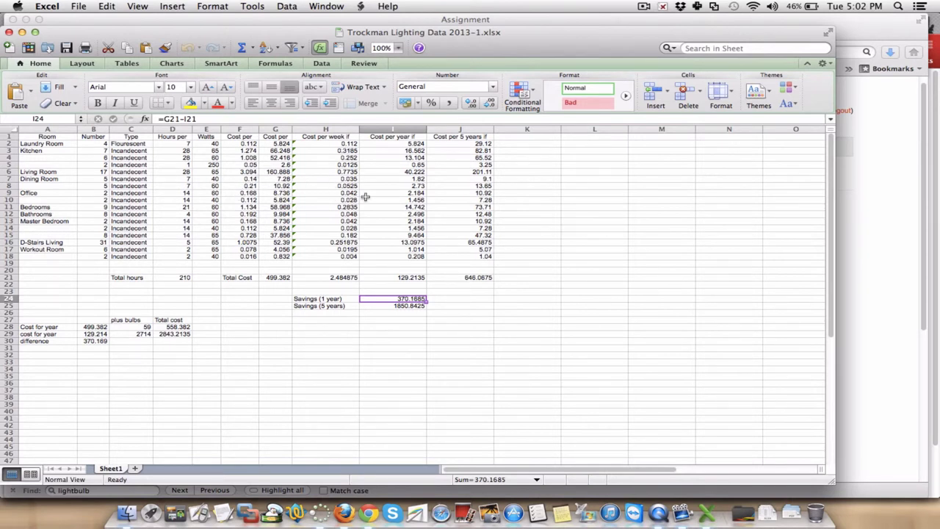
{"action": "left_click", "coordinate": [481, 277]}
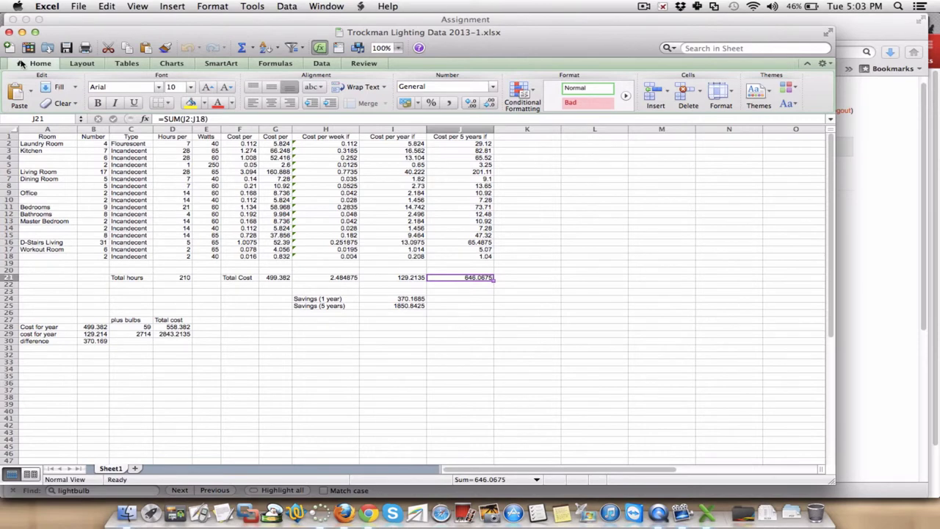
{"action": "left_click", "coordinate": [9, 33]}
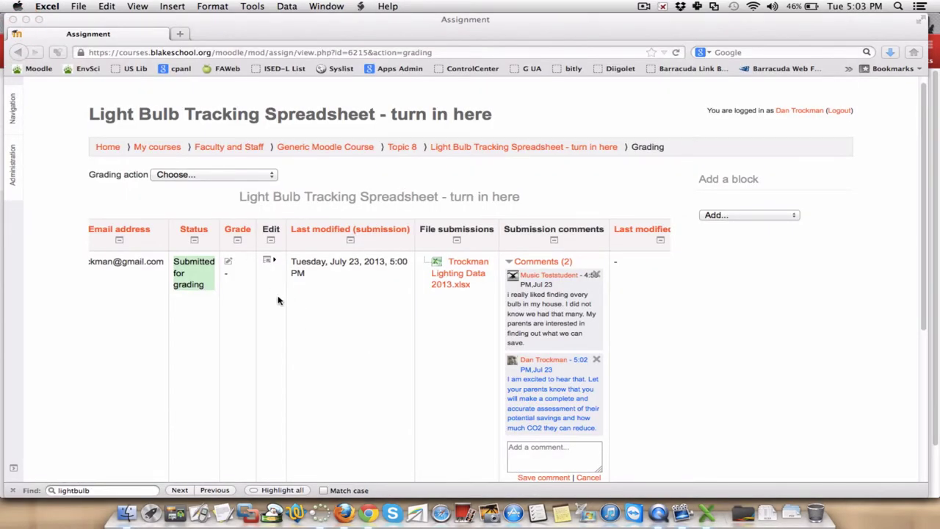
Open the grading form for the student's light bulb spreadsheet submission and expand its two comments
{"action": "left_click", "coordinate": [229, 264]}
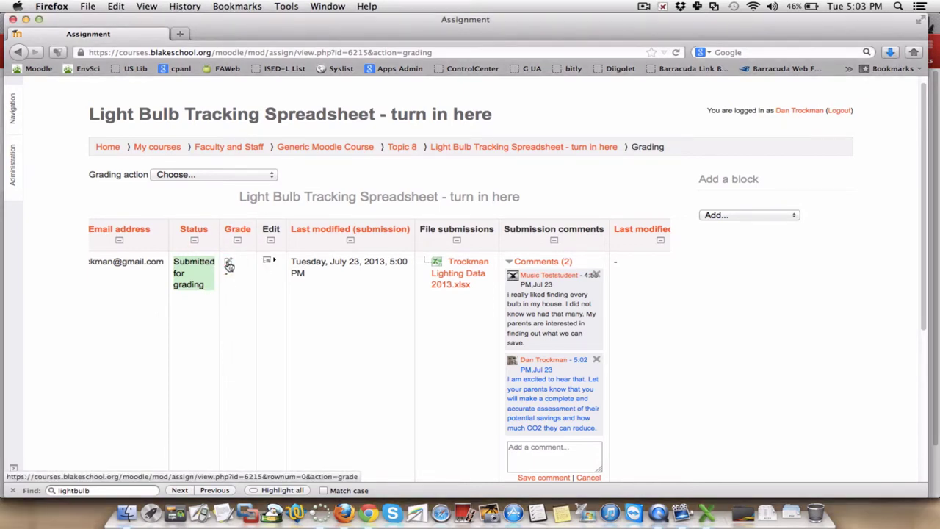
{"action": "left_click", "coordinate": [230, 264]}
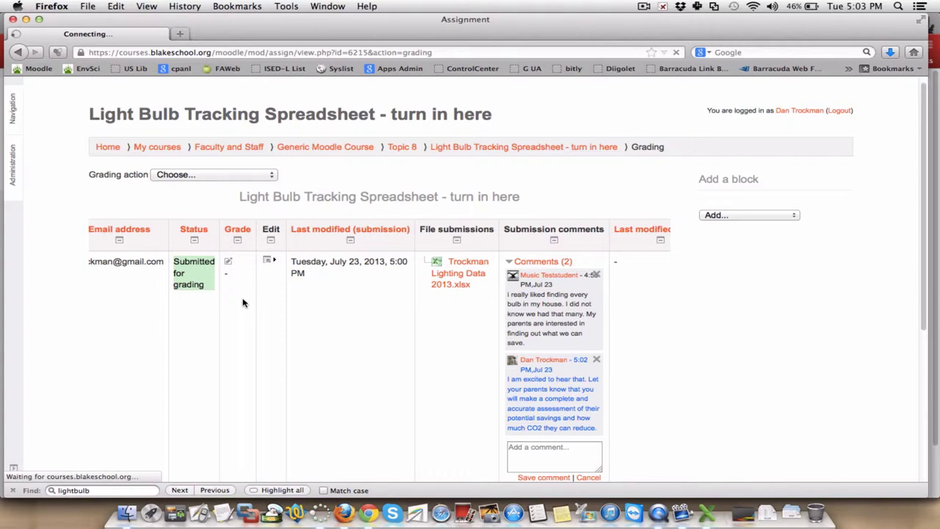
{"action": "scroll", "coordinate": [243, 303], "scroll_direction": "down", "scroll_amount": 5}
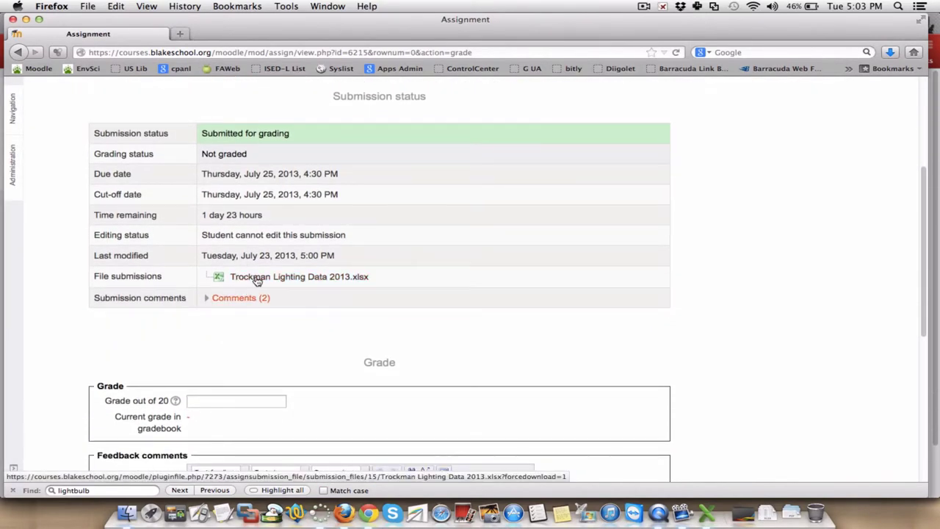
{"action": "left_click", "coordinate": [230, 298]}
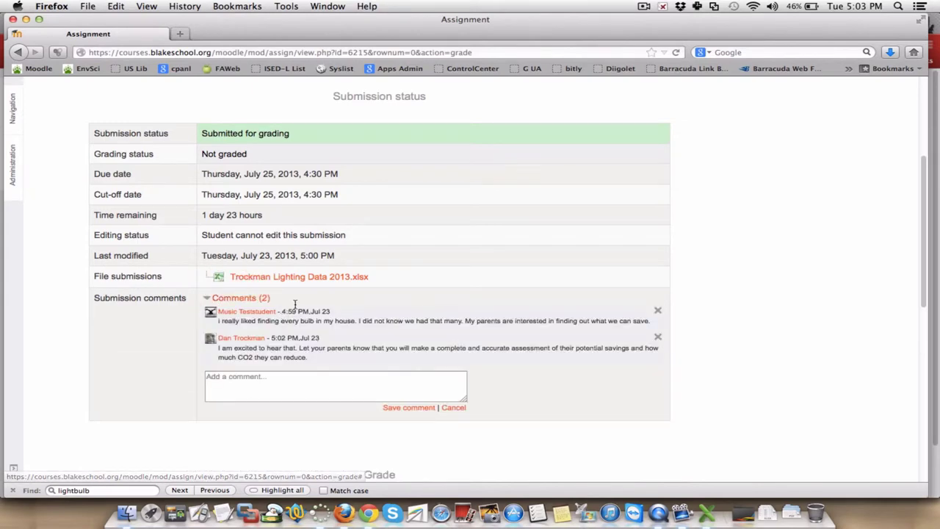
Enter a grade of 20 in the Grade out of 20 field
{"action": "scroll", "coordinate": [298, 303], "scroll_direction": "down", "scroll_amount": 1}
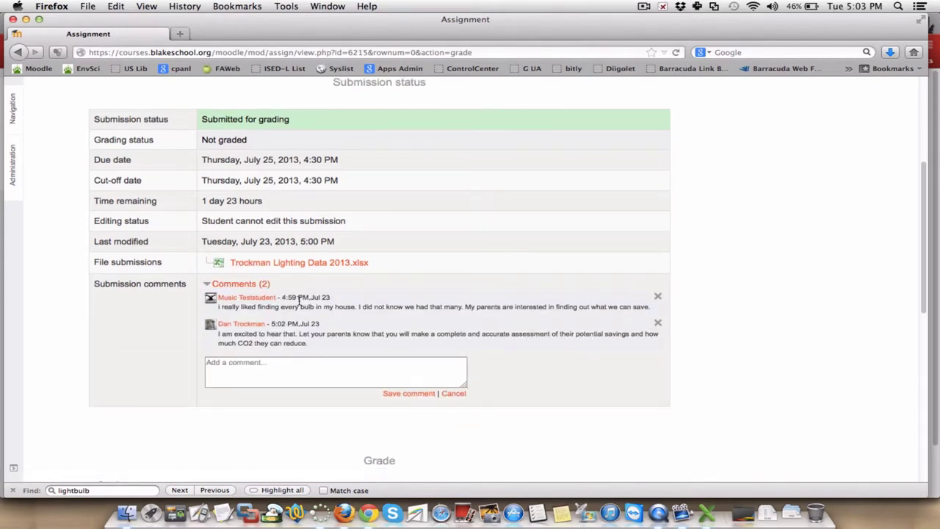
{"action": "scroll", "coordinate": [299, 301], "scroll_direction": "down", "scroll_amount": 5}
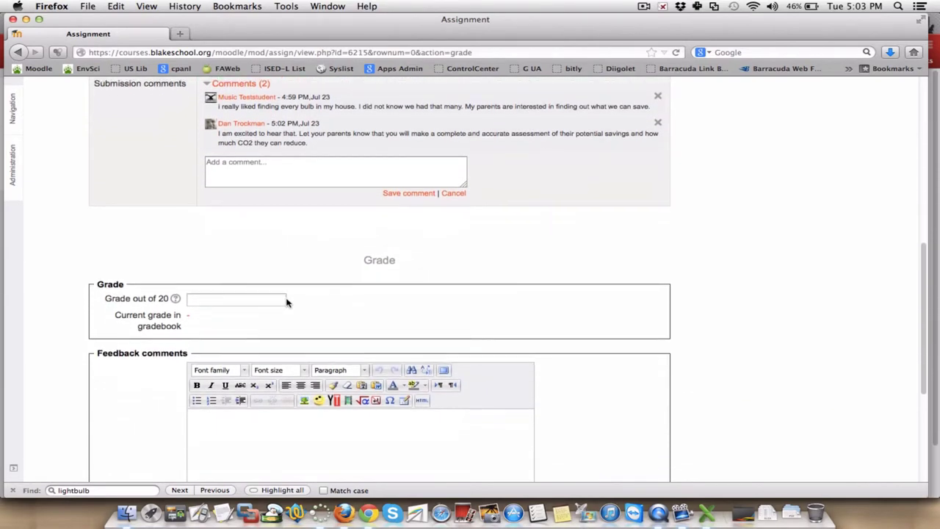
{"action": "left_click", "coordinate": [232, 299]}
{"action": "type", "text": "20"}
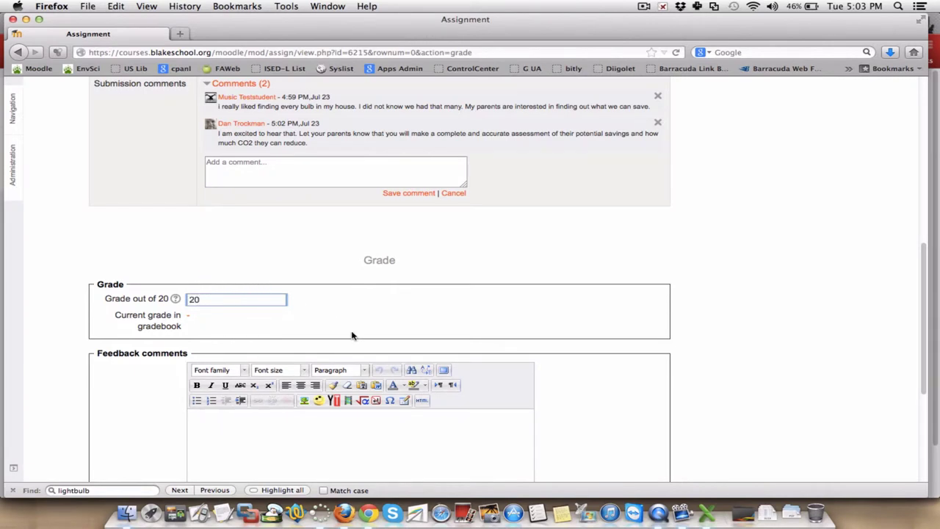
{"action": "scroll", "coordinate": [351, 335], "scroll_direction": "down", "scroll_amount": 3}
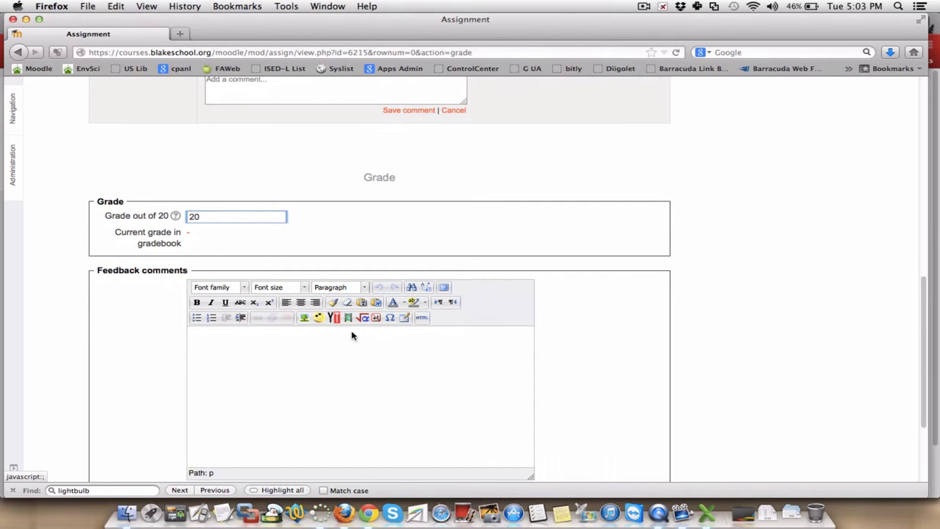
Write feedback starting 'Great work, this is precisely the work I was looking for', praising the additional analysis
{"action": "left_click", "coordinate": [329, 343]}
{"action": "type", "text": "Great"}
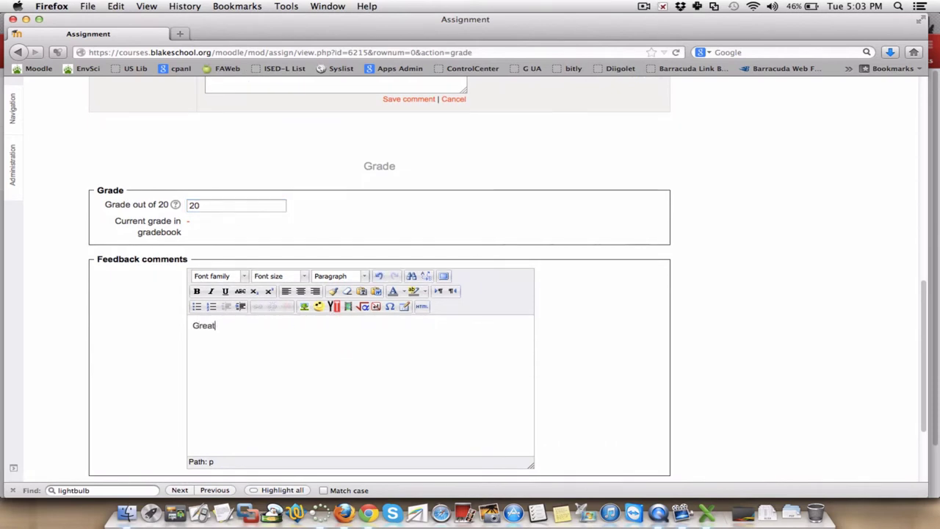
{"action": "type", "text": " work, this is precisely the"}
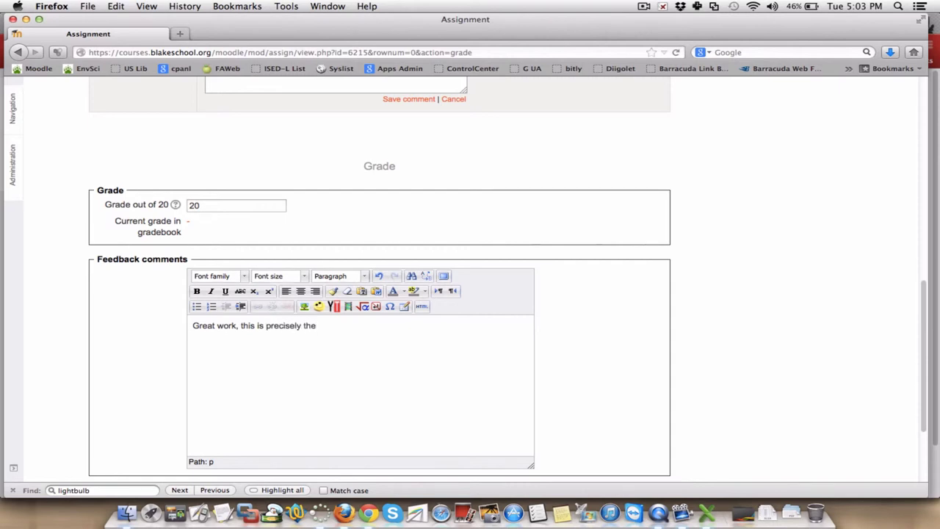
{"action": "type", "text": " work I was looking for. Looks"}
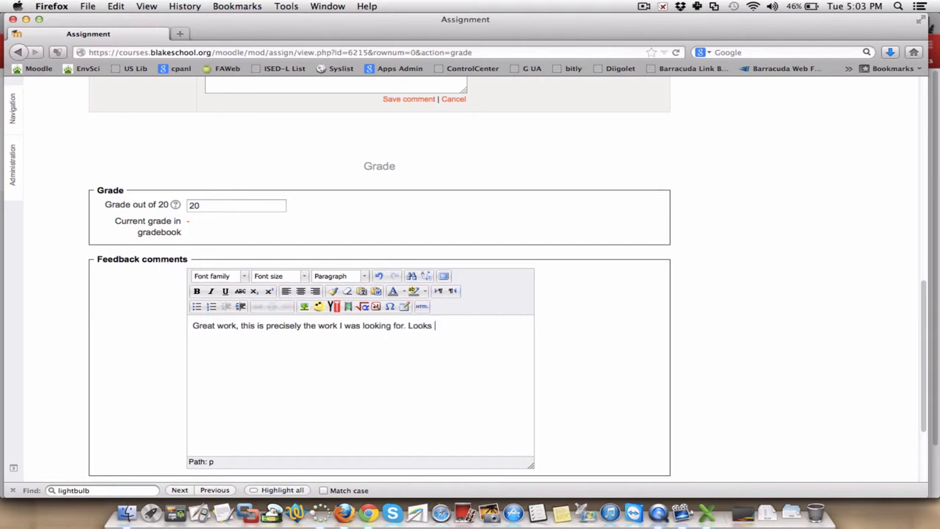
{"action": "type", "text": " like"}
{"action": "key", "text": "BackSpace"}
{"action": "type", "text": "ke"}
{"action": "type", "text": "wne"}
{"action": "key", "text": "BackSpace"}
{"action": "key", "text": "BackSpace"}
{"action": "type", "text": "ent above and be"}
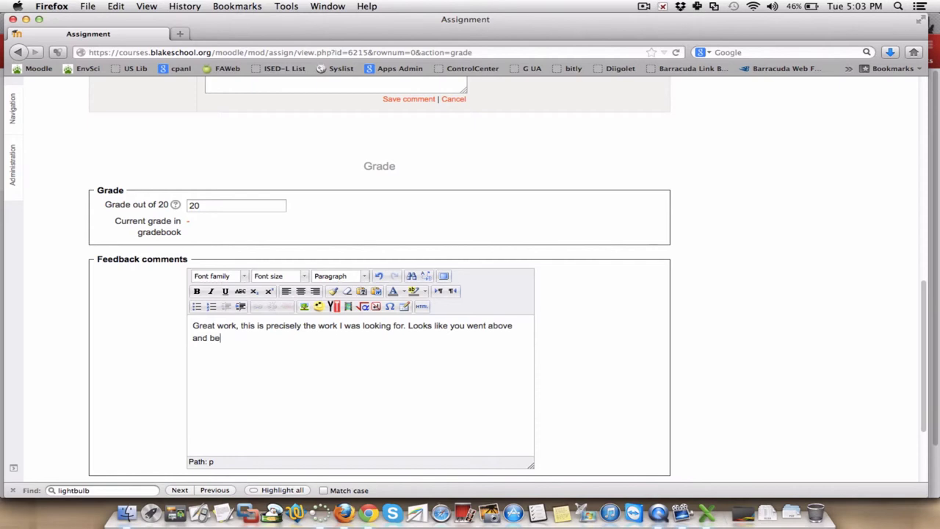
{"action": "type", "text": "yond and have begun to"}
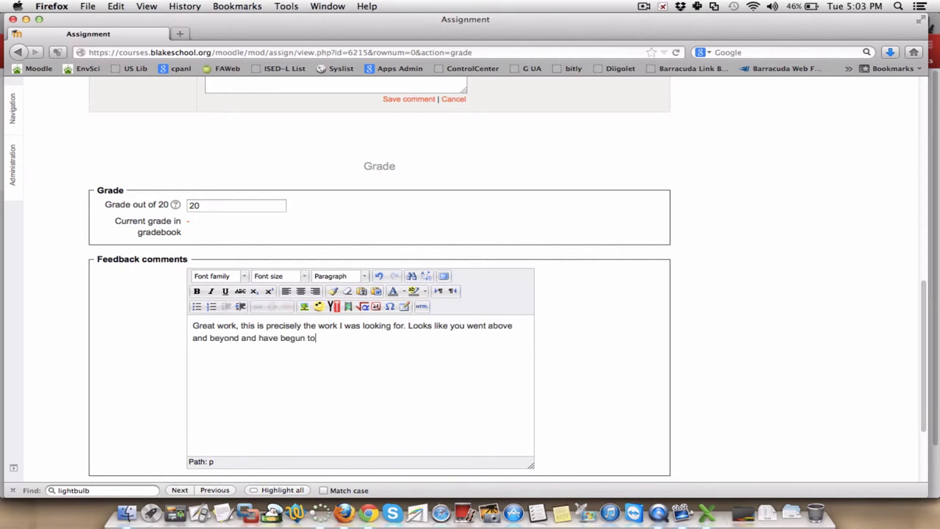
{"action": "type", "text": " make  some additional"}
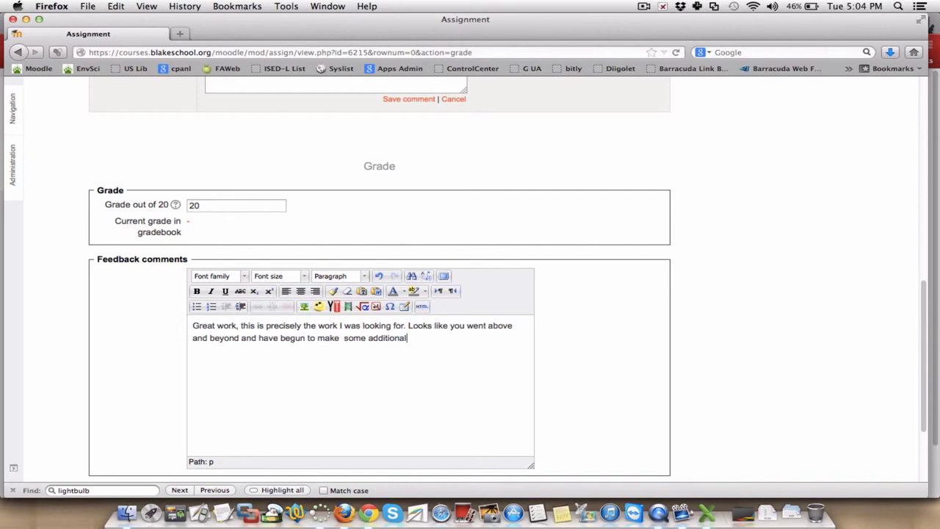
{"action": "type", "text": " analysis."}
{"action": "scroll", "coordinate": [470, 293], "scroll_direction": "down", "scroll_amount": 2}
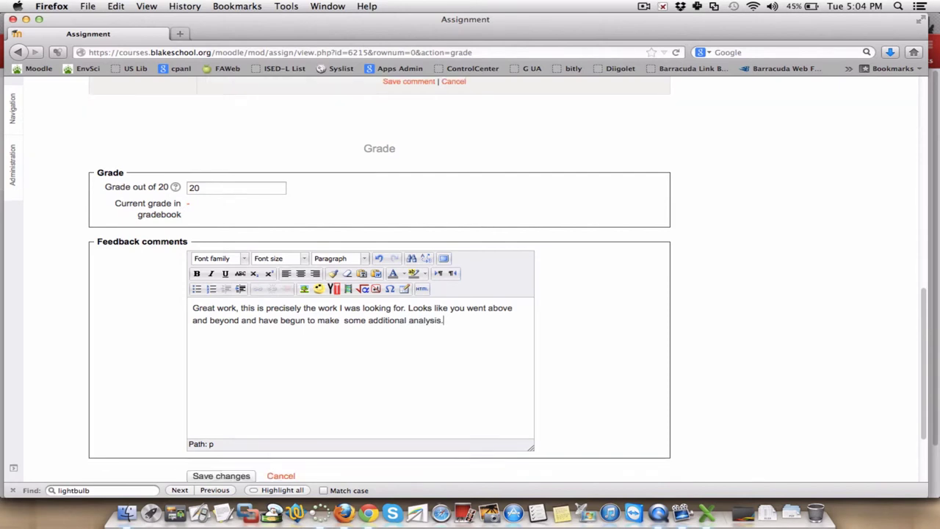
{"action": "scroll", "coordinate": [322, 354], "scroll_direction": "down", "scroll_amount": 2}
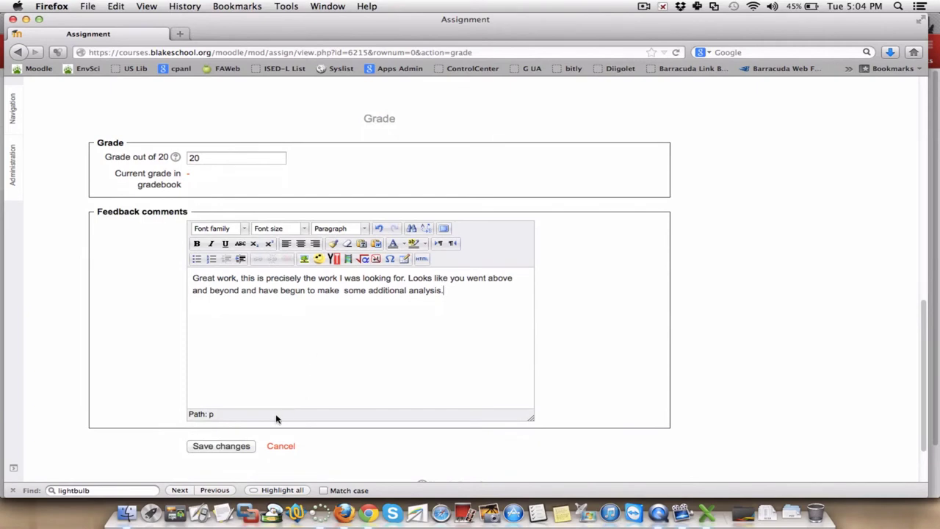
Save the 20/20 grade and feedback, return to the grading table, and switch to the student's window
{"action": "left_click", "coordinate": [218, 446]}
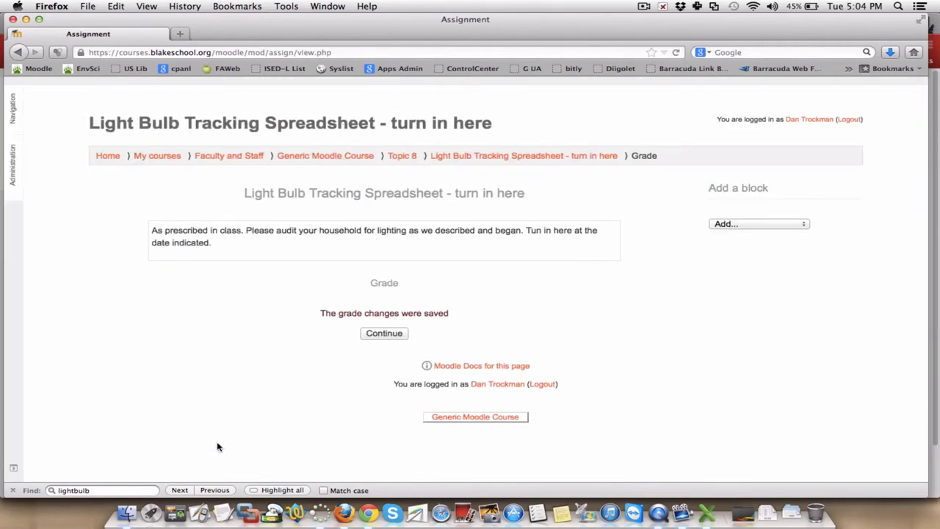
{"action": "left_click", "coordinate": [394, 339]}
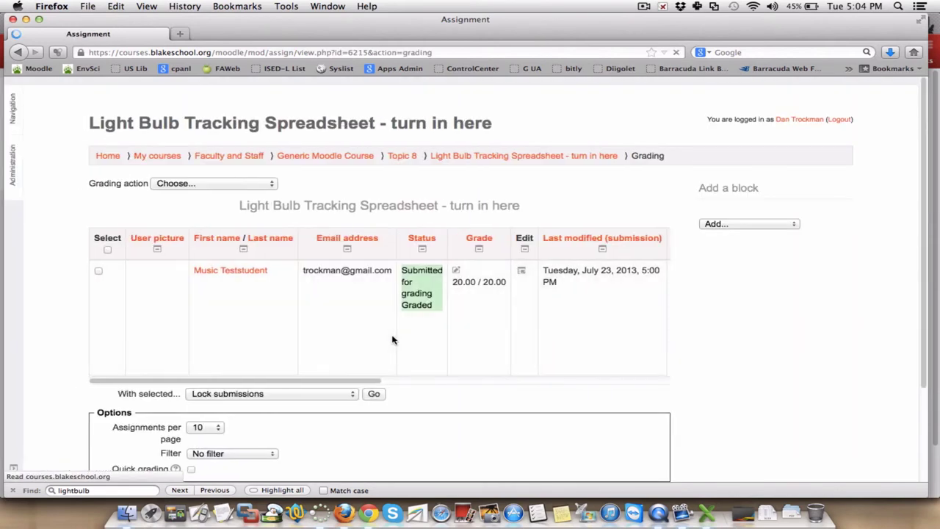
{"action": "key", "text": "super+Tab"}
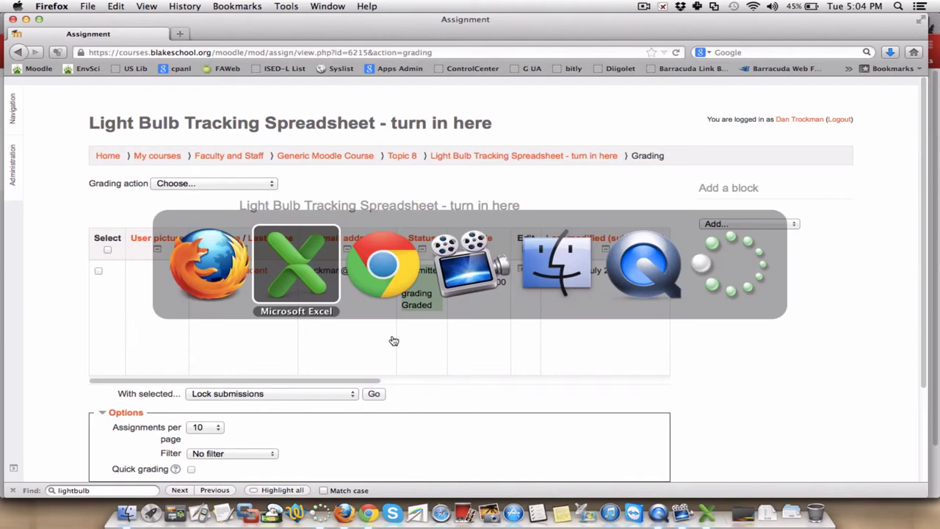
{"action": "key", "text": "super+Tab"}
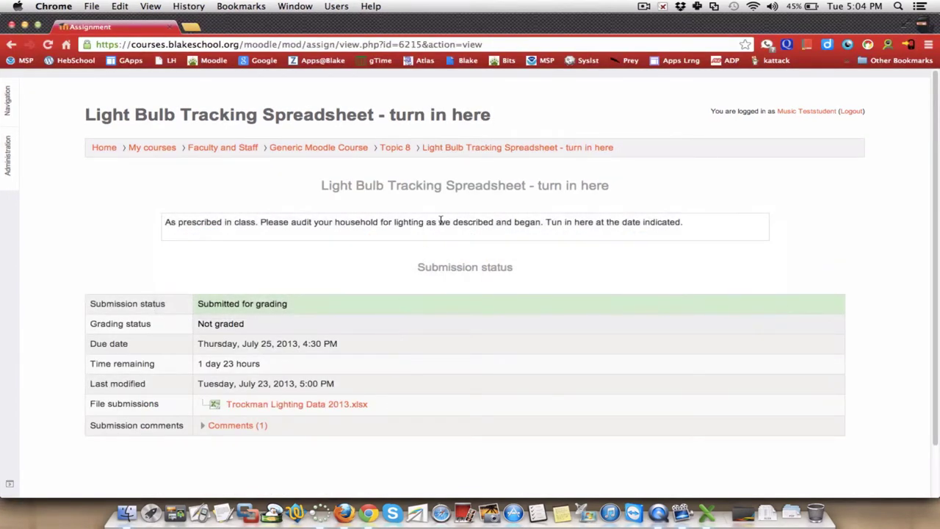
Reload the assignment as the student, then check the Graded status, 20.00 / 20.00 grade, comments and feedback
{"action": "left_click", "coordinate": [457, 148]}
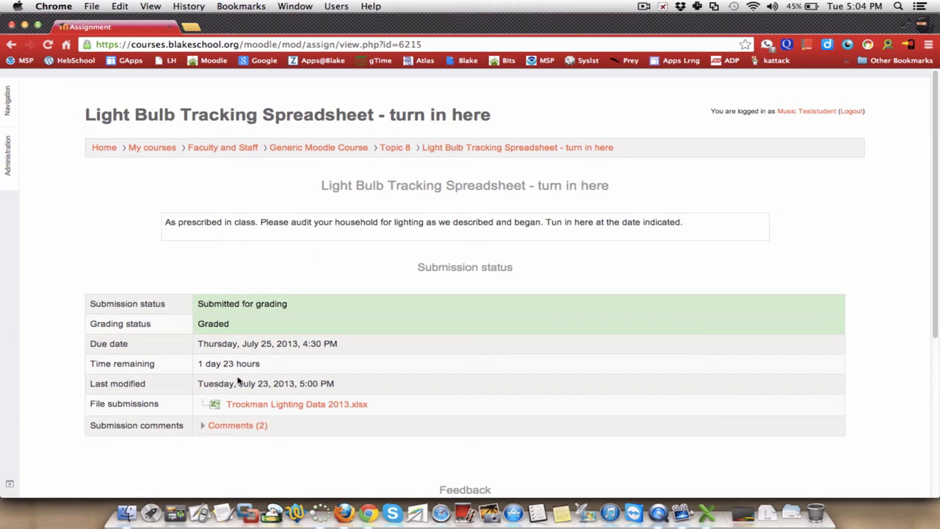
{"action": "scroll", "coordinate": [169, 471], "scroll_direction": "down", "scroll_amount": 3}
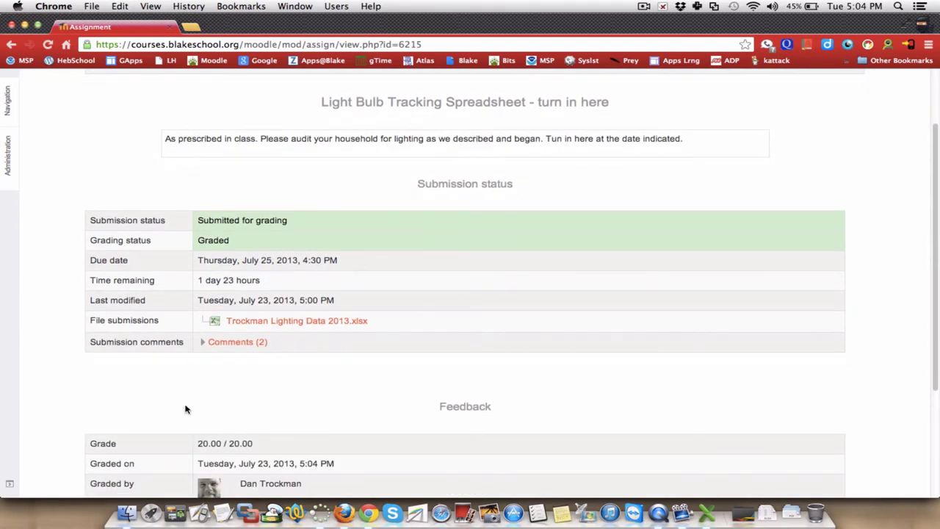
{"action": "left_click", "coordinate": [213, 342]}
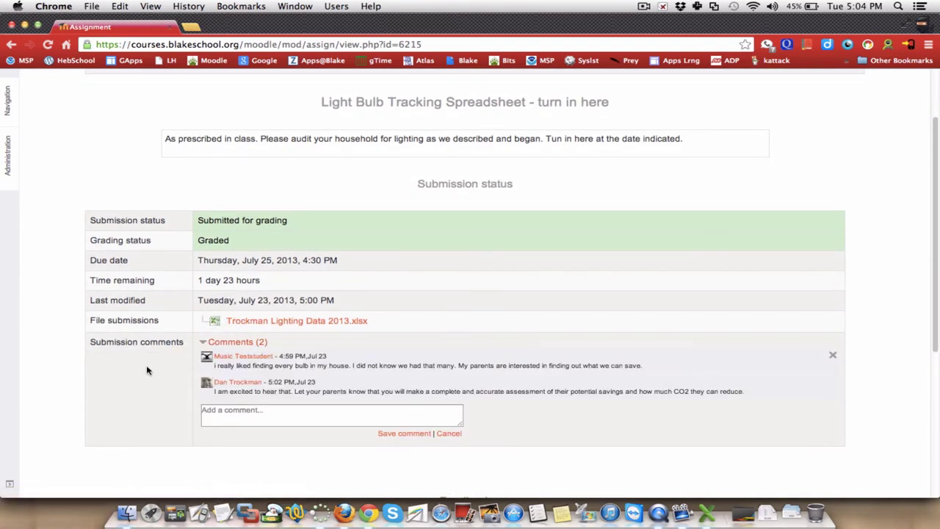
{"action": "scroll", "coordinate": [147, 369], "scroll_direction": "down", "scroll_amount": 9}
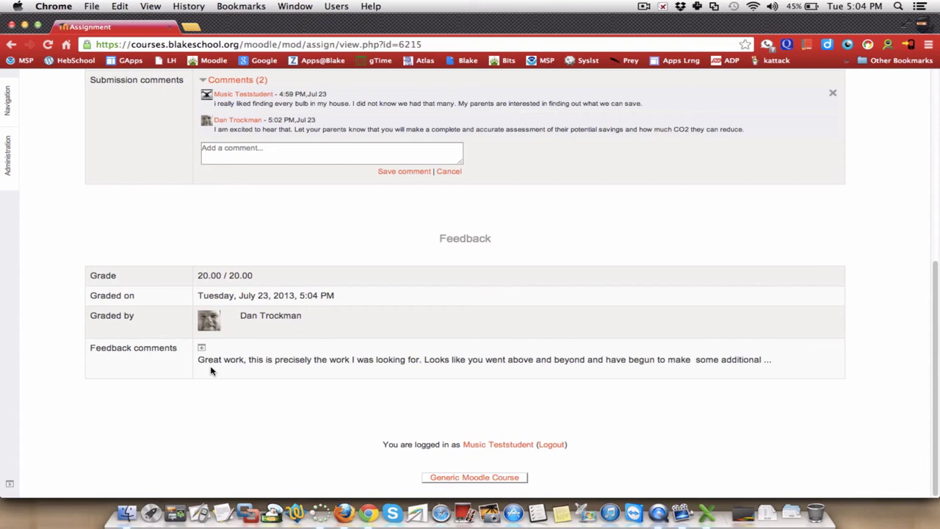
{"action": "scroll", "coordinate": [211, 371], "scroll_direction": "up", "scroll_amount": 10}
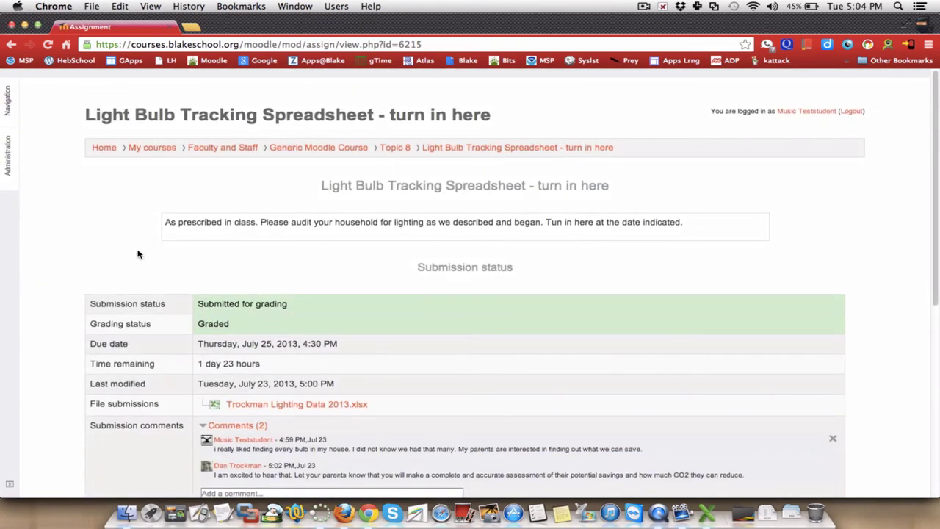